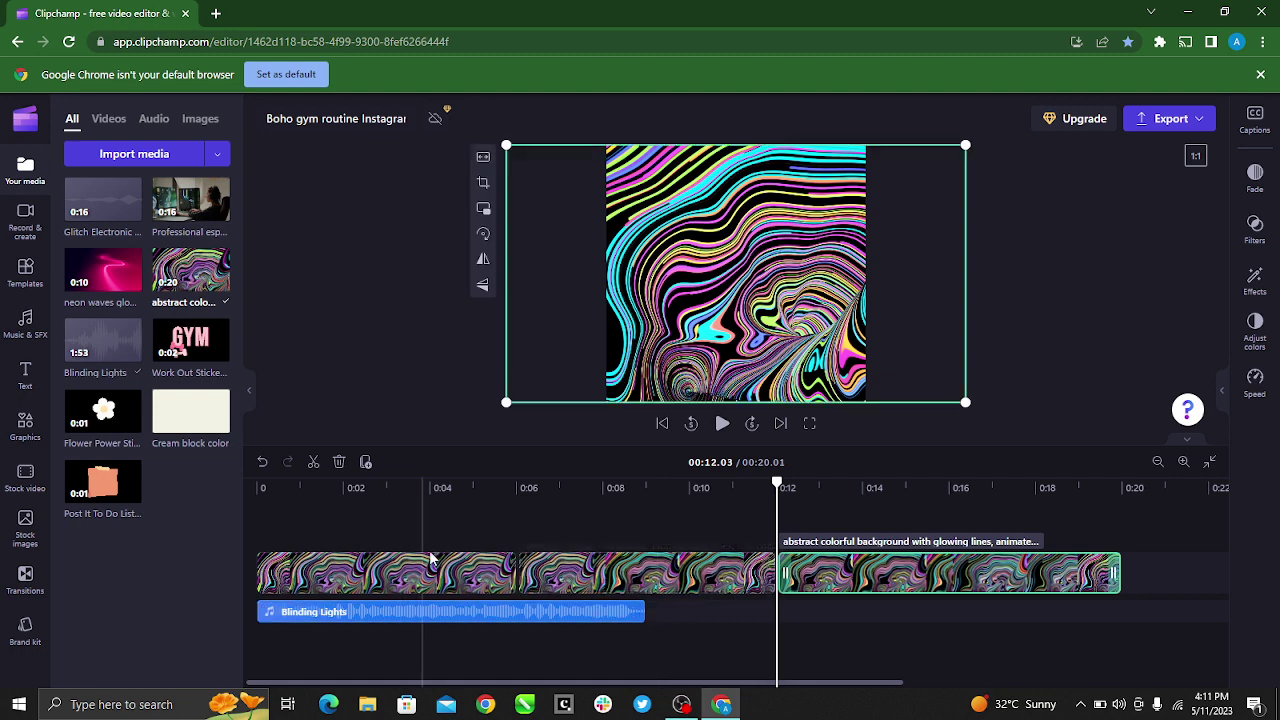
Undo the cut at 0:12 and set the playhead to 00:01.07 near the clip's start.
{"action": "left_click", "coordinate": [262, 463]}
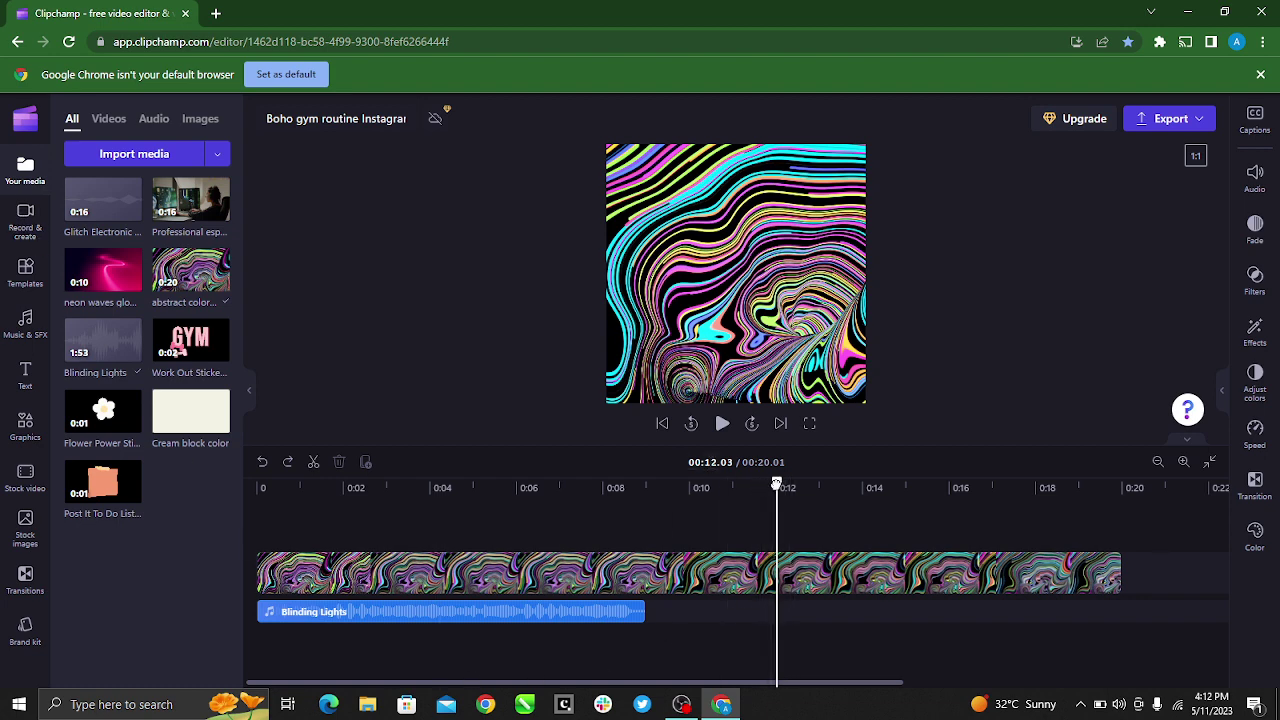
{"action": "left_click_drag", "start_coordinate": [777, 484], "coordinate": [258, 496]}
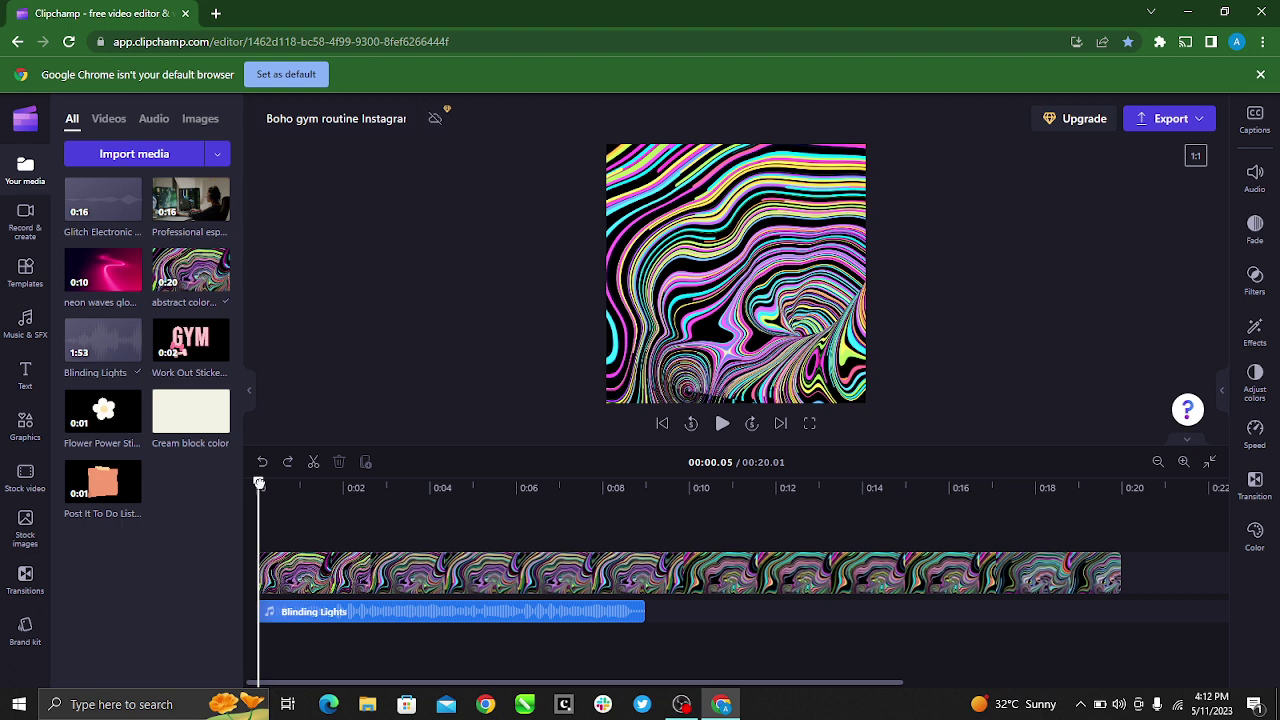
{"action": "left_click", "coordinate": [315, 565]}
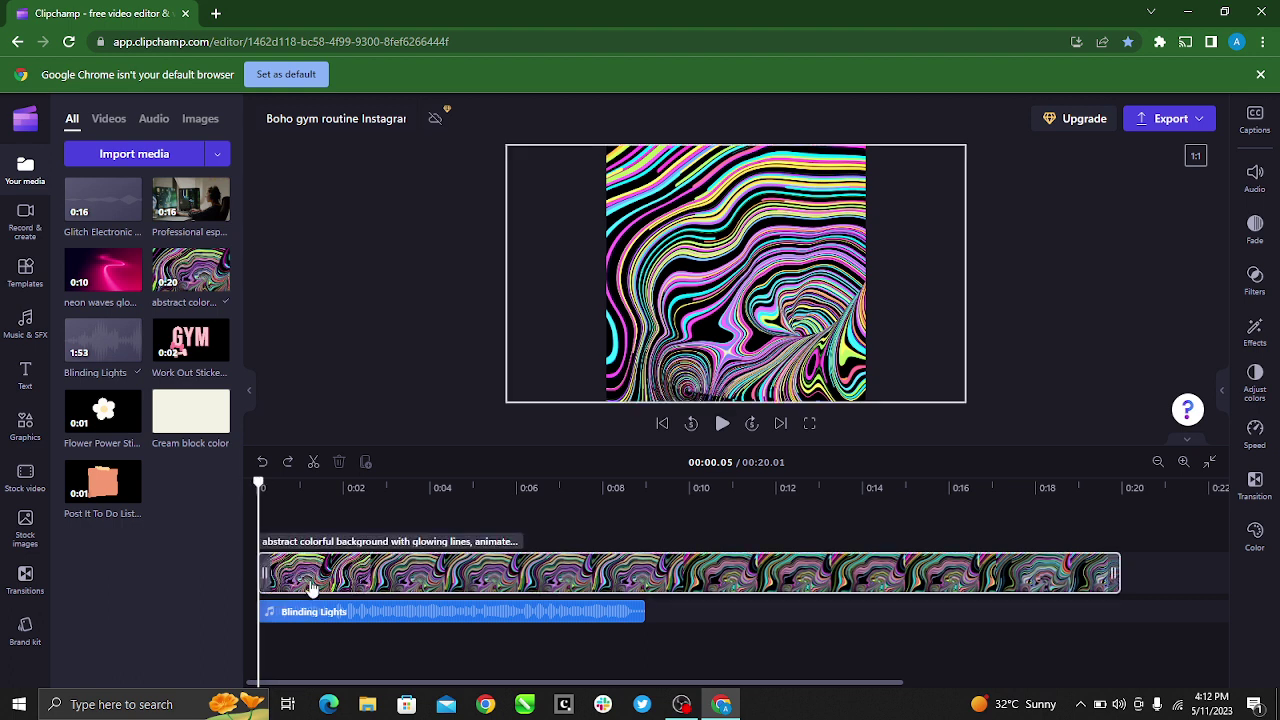
{"action": "left_click", "coordinate": [289, 512]}
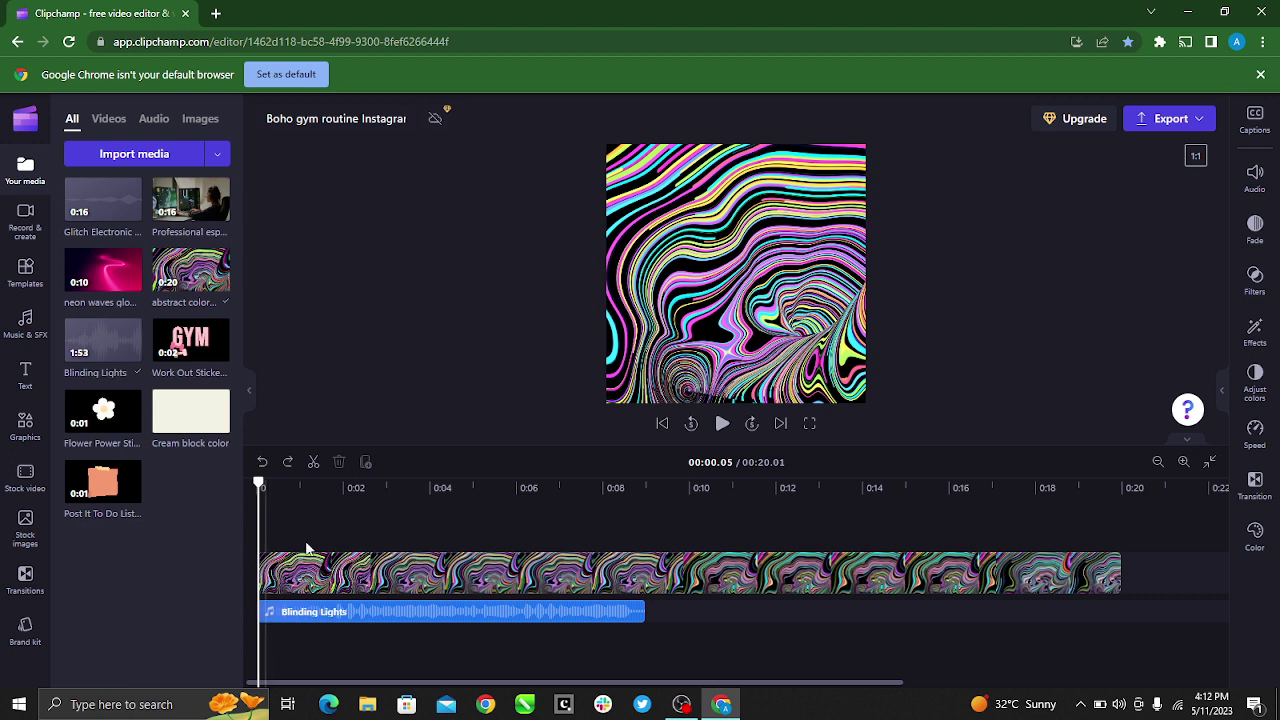
{"action": "left_click", "coordinate": [1122, 577]}
{"action": "left_click", "coordinate": [217, 569]}
{"action": "left_click", "coordinate": [302, 488]}
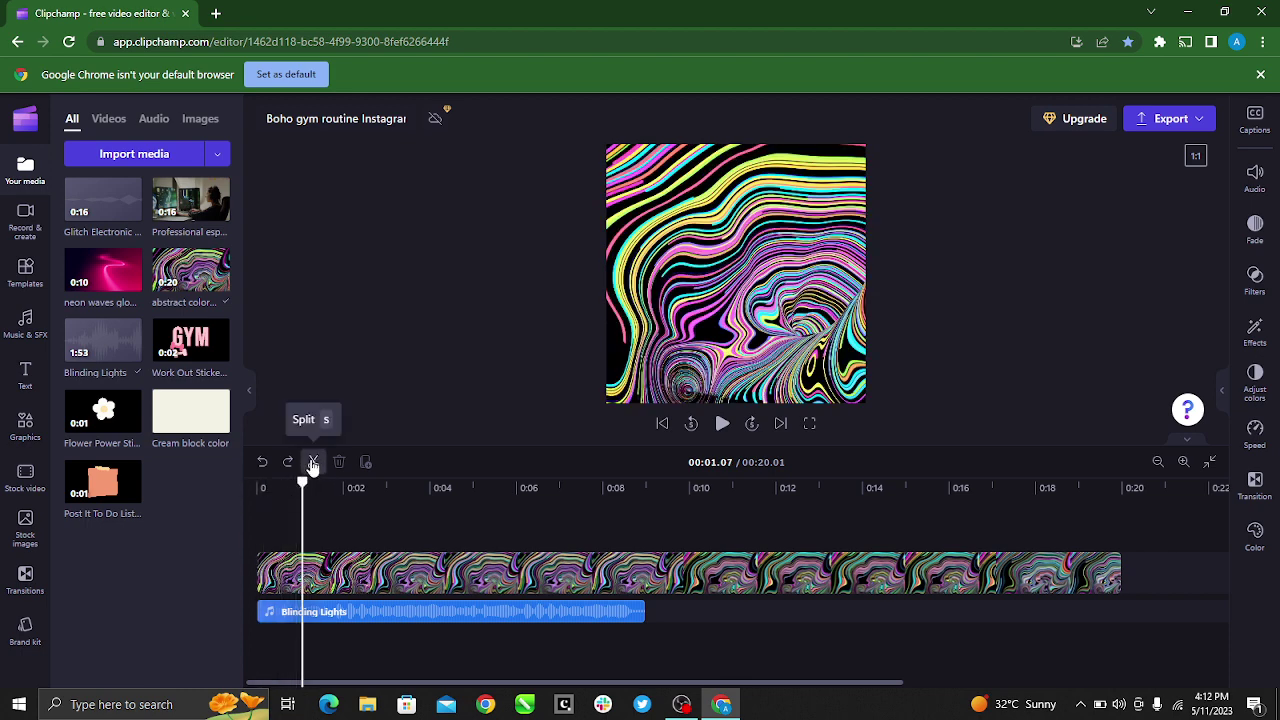
Split the abstract clip and Blinding Lights audio at 00:01.07 and check both resulting pieces.
{"action": "left_click", "coordinate": [313, 463]}
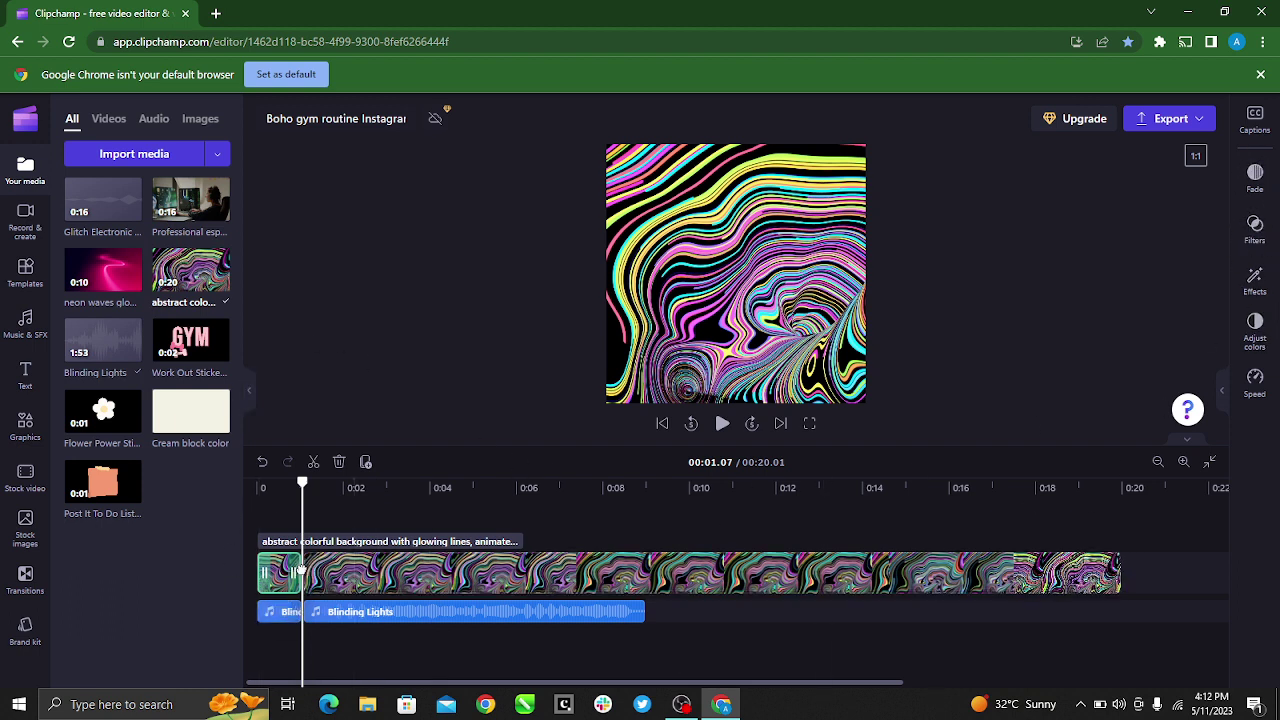
{"action": "left_click", "coordinate": [322, 583]}
{"action": "left_click", "coordinate": [287, 585]}
{"action": "left_click", "coordinate": [328, 578]}
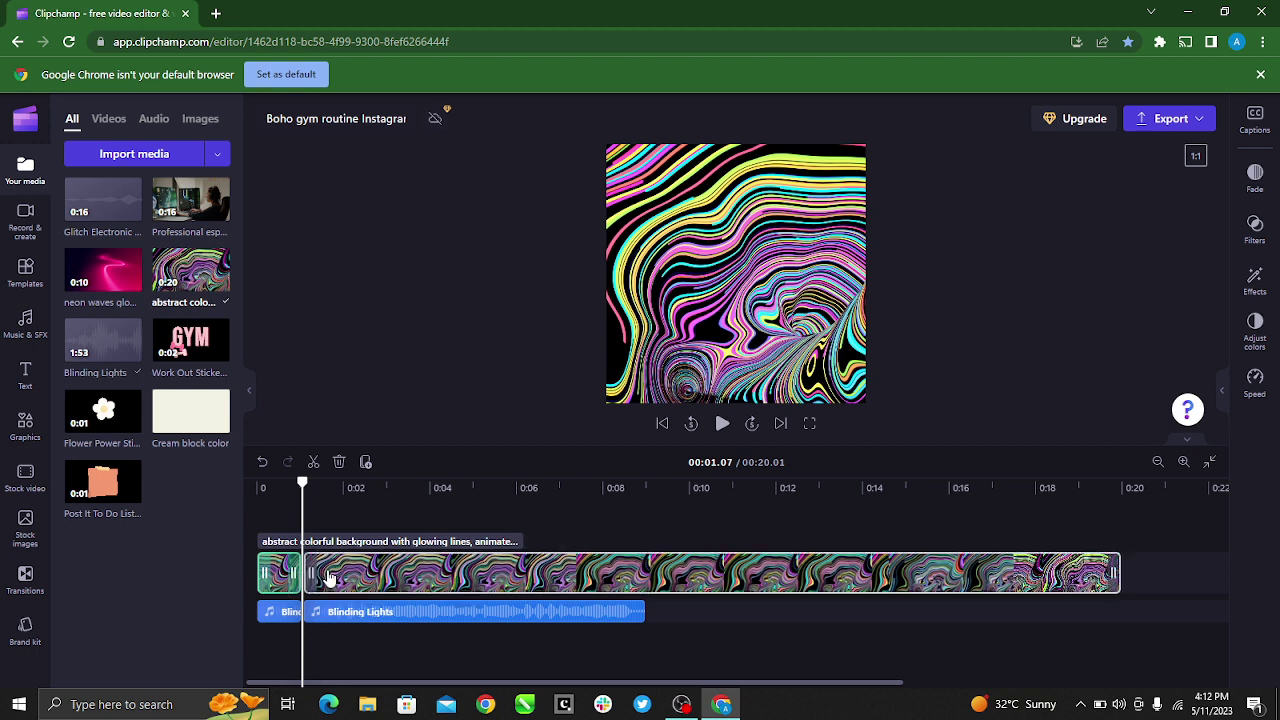
{"action": "left_click", "coordinate": [284, 573]}
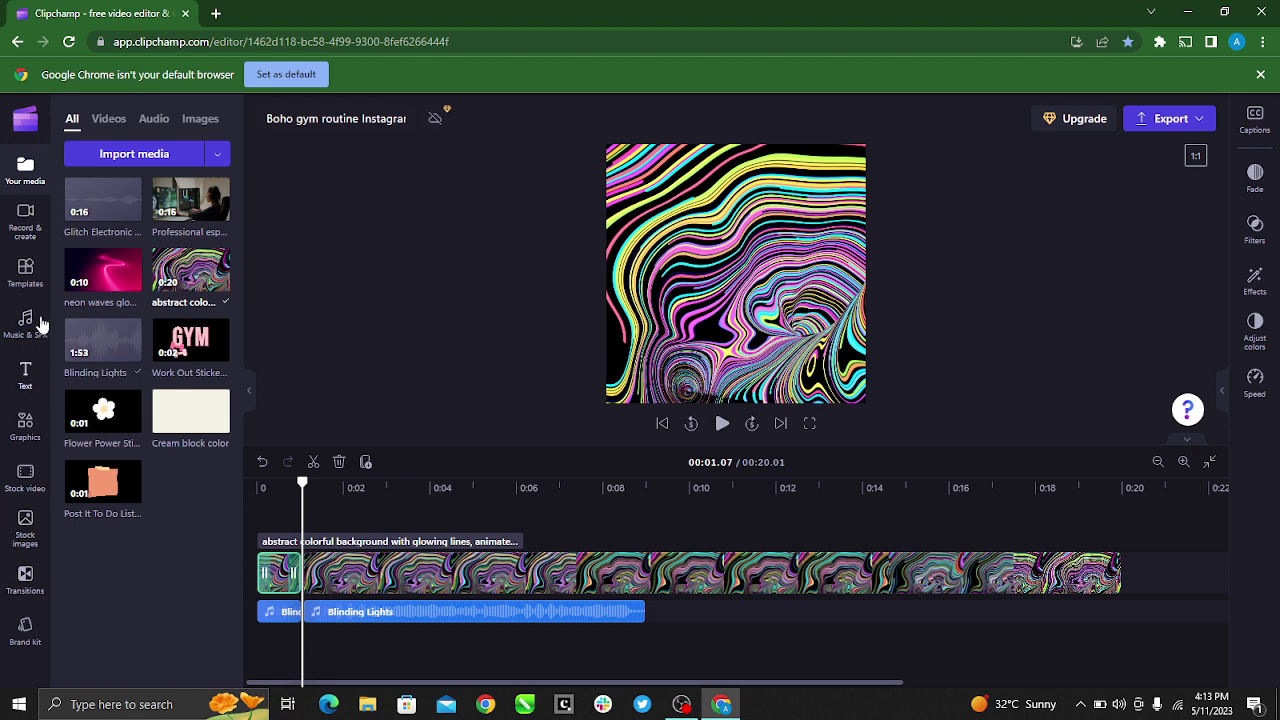
Drag the Beams transition from the Transitions library onto the cut between the two clips.
{"action": "left_click", "coordinate": [27, 590]}
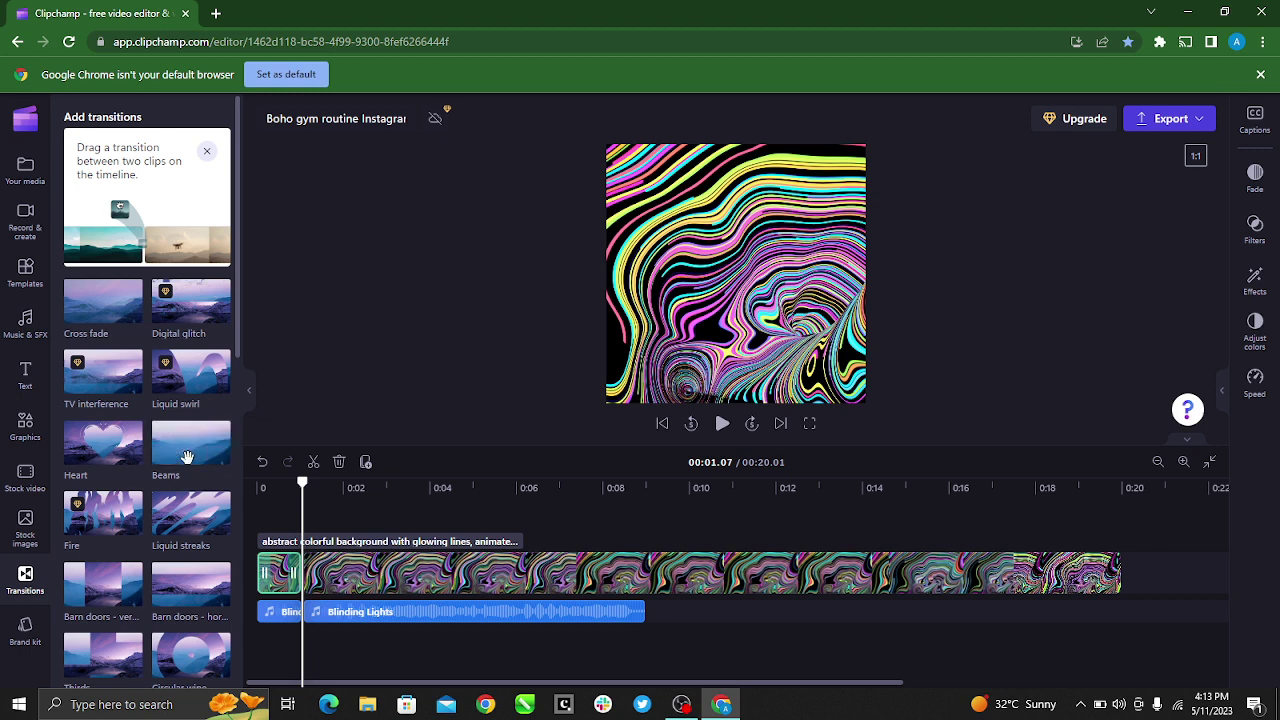
{"action": "left_click_drag", "start_coordinate": [187, 457], "coordinate": [305, 577]}
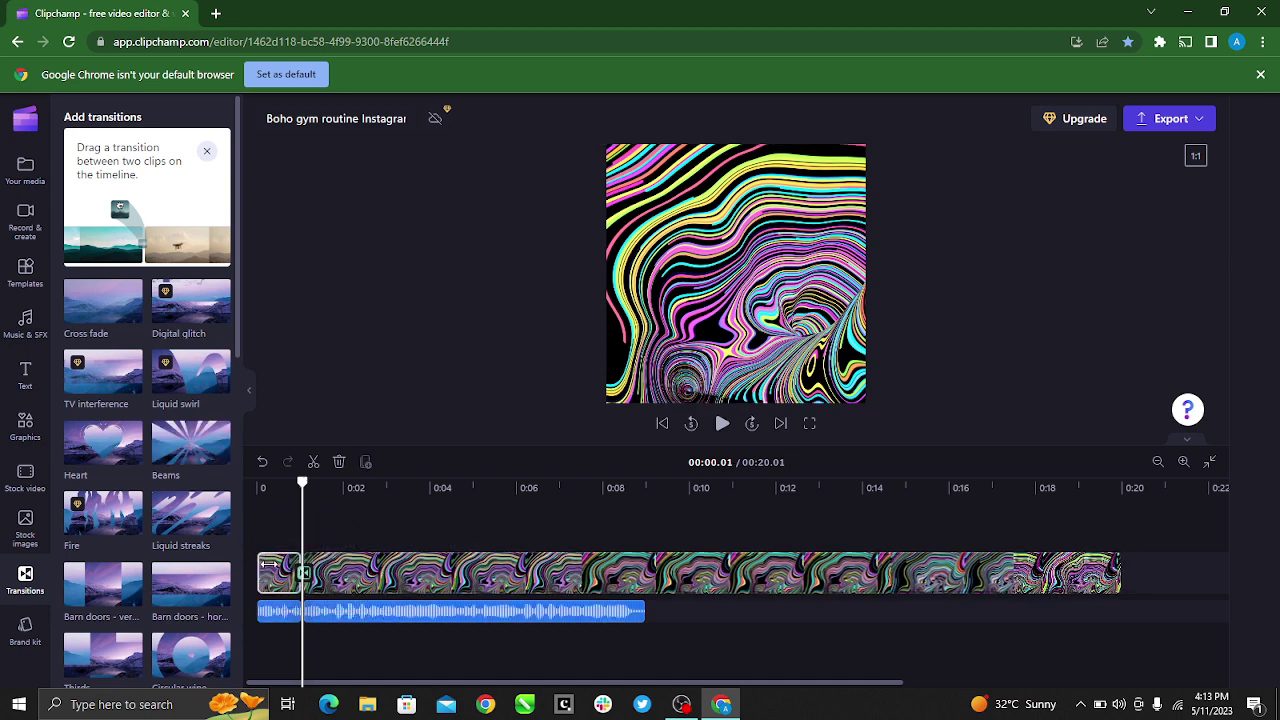
{"action": "left_click", "coordinate": [285, 570]}
{"action": "left_click_drag", "start_coordinate": [301, 497], "coordinate": [268, 497]}
{"action": "left_click", "coordinate": [367, 597]}
{"action": "left_click", "coordinate": [367, 595]}
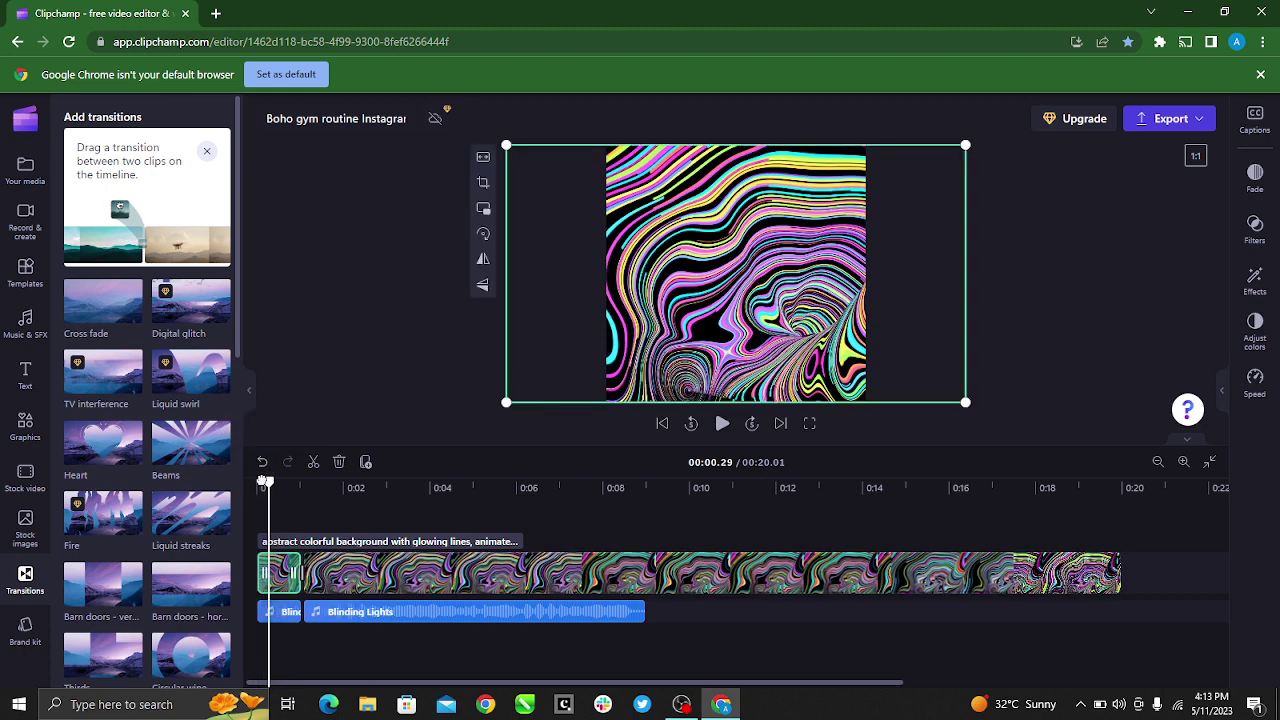
{"action": "left_click_drag", "start_coordinate": [267, 490], "coordinate": [245, 490]}
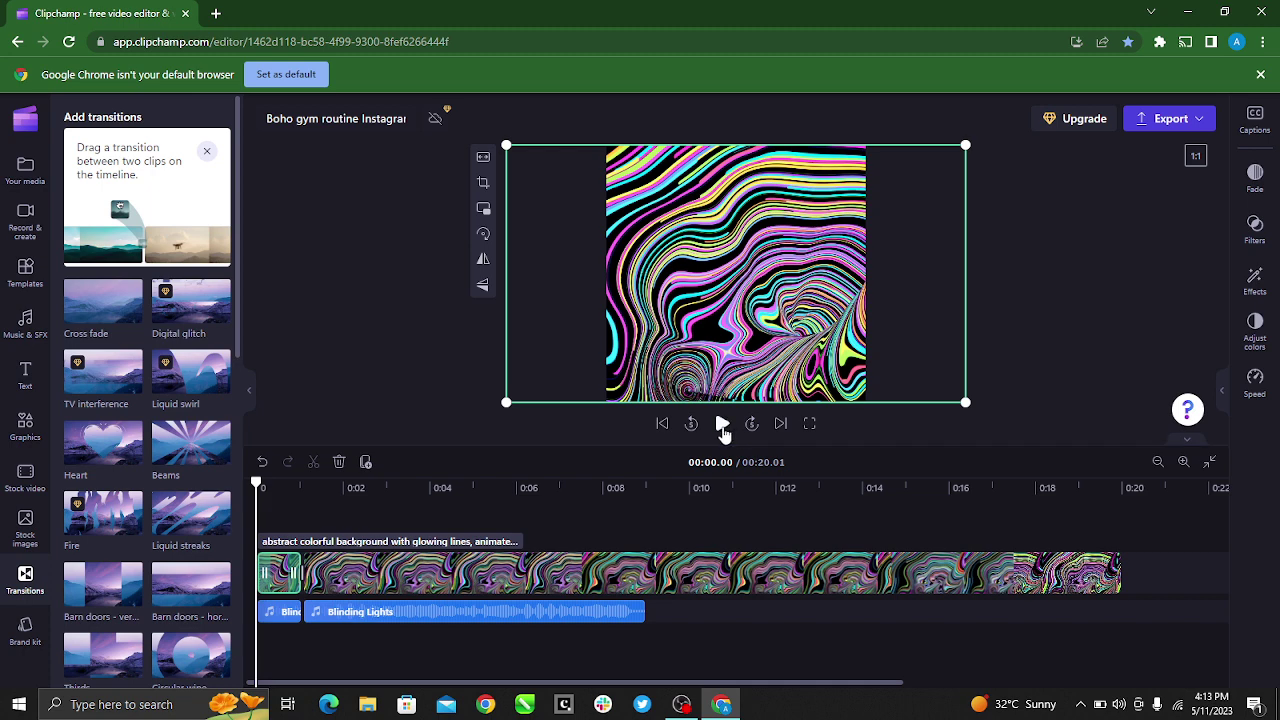
{"action": "left_click", "coordinate": [722, 426]}
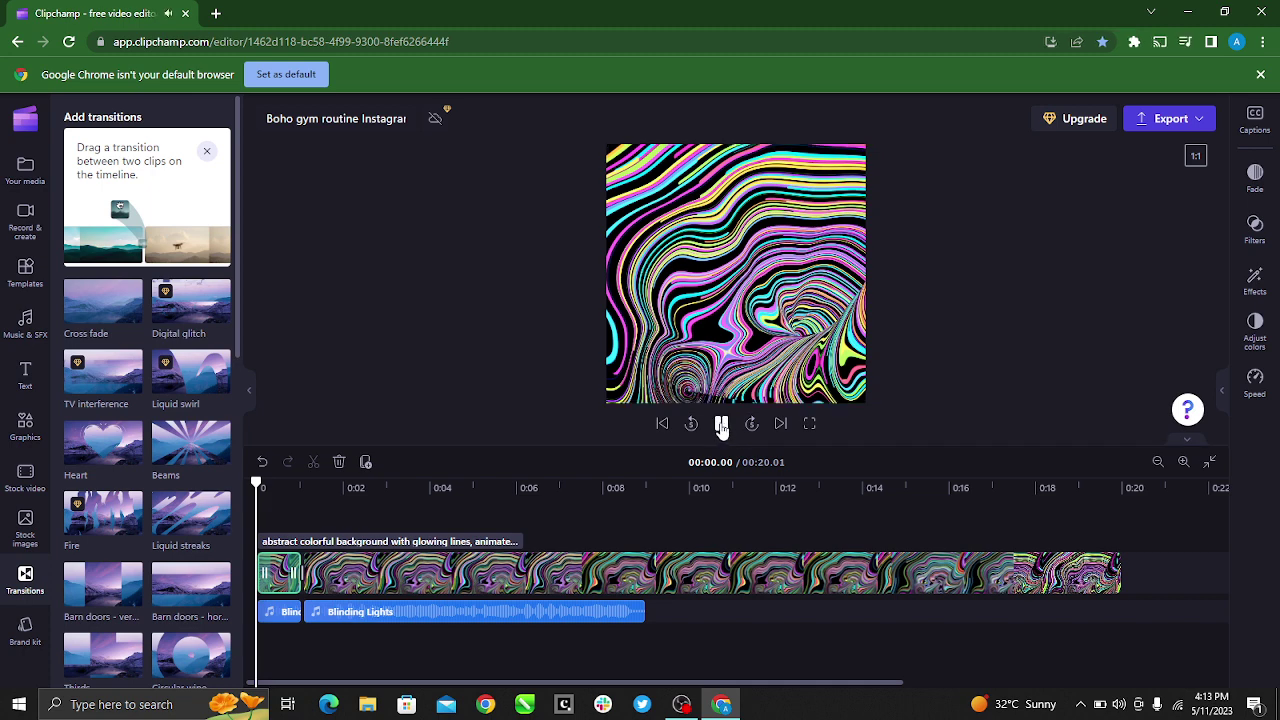
{"action": "left_click", "coordinate": [490, 568]}
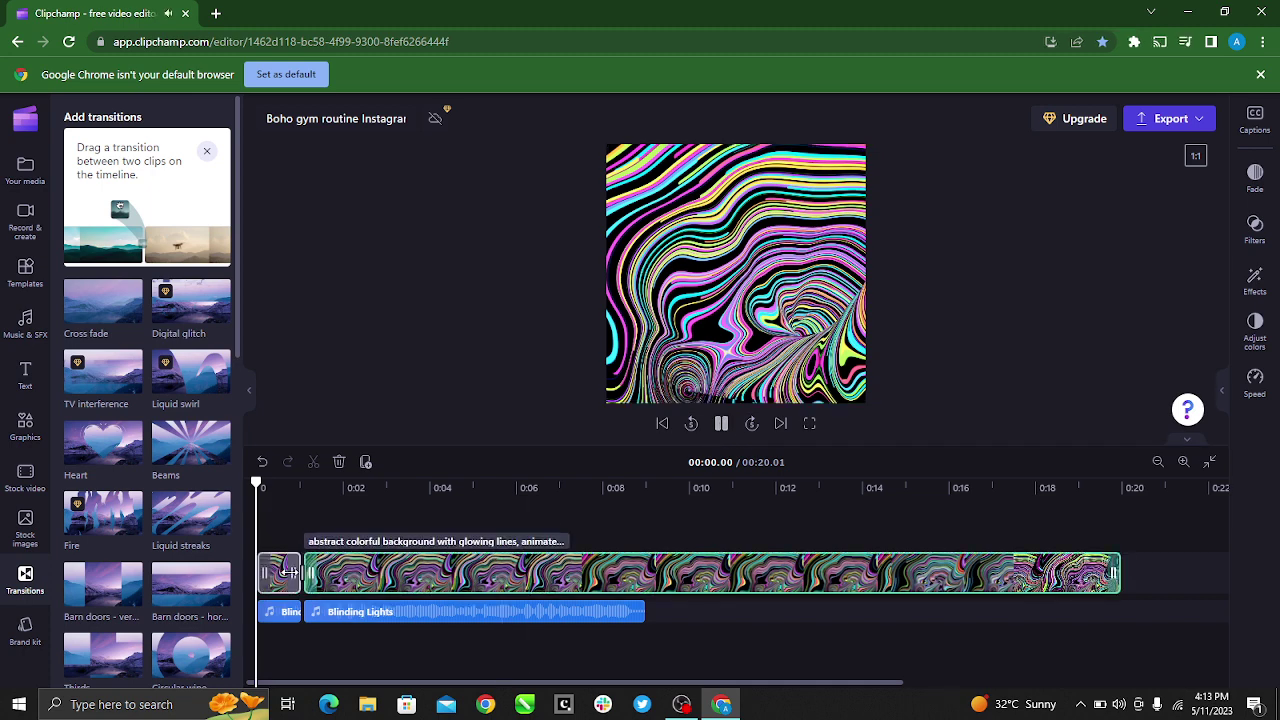
{"action": "left_click", "coordinate": [288, 572]}
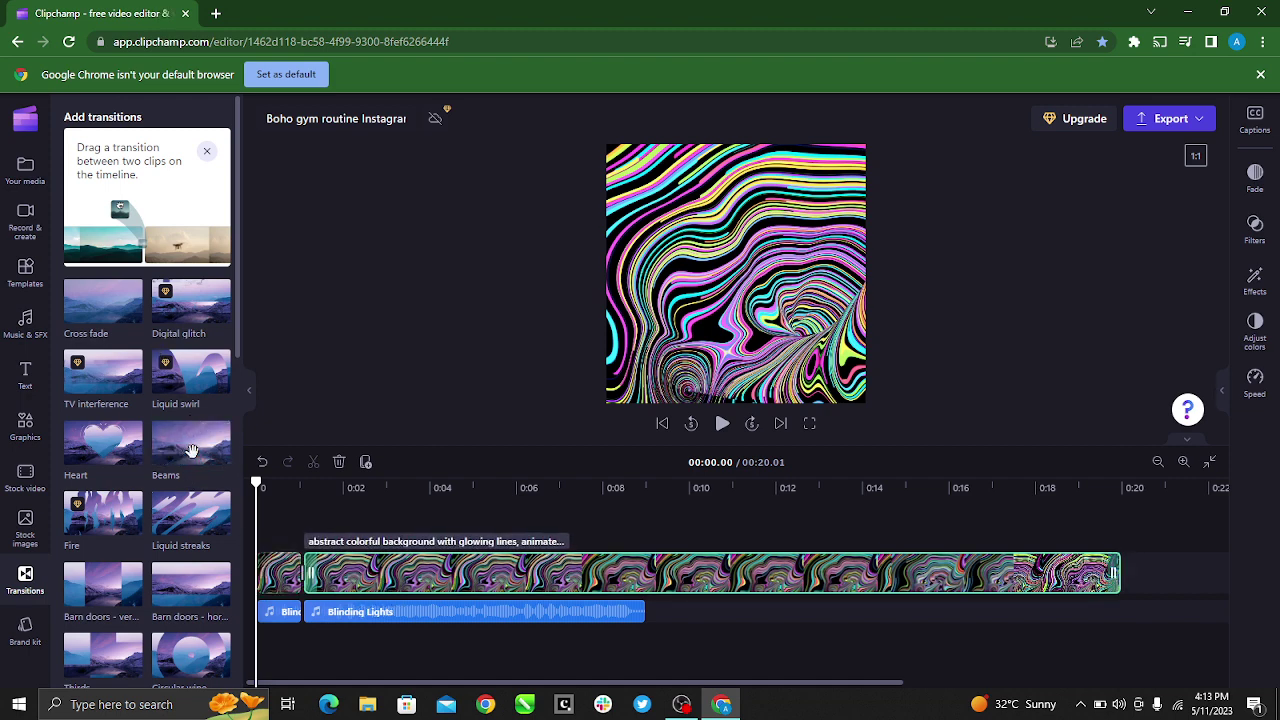
{"action": "mouse_move", "coordinate": [187, 483]}
{"action": "left_mouse_down"}
{"action": "mouse_move", "coordinate": [256, 518]}
{"action": "mouse_move", "coordinate": [305, 582]}
{"action": "left_mouse_up"}
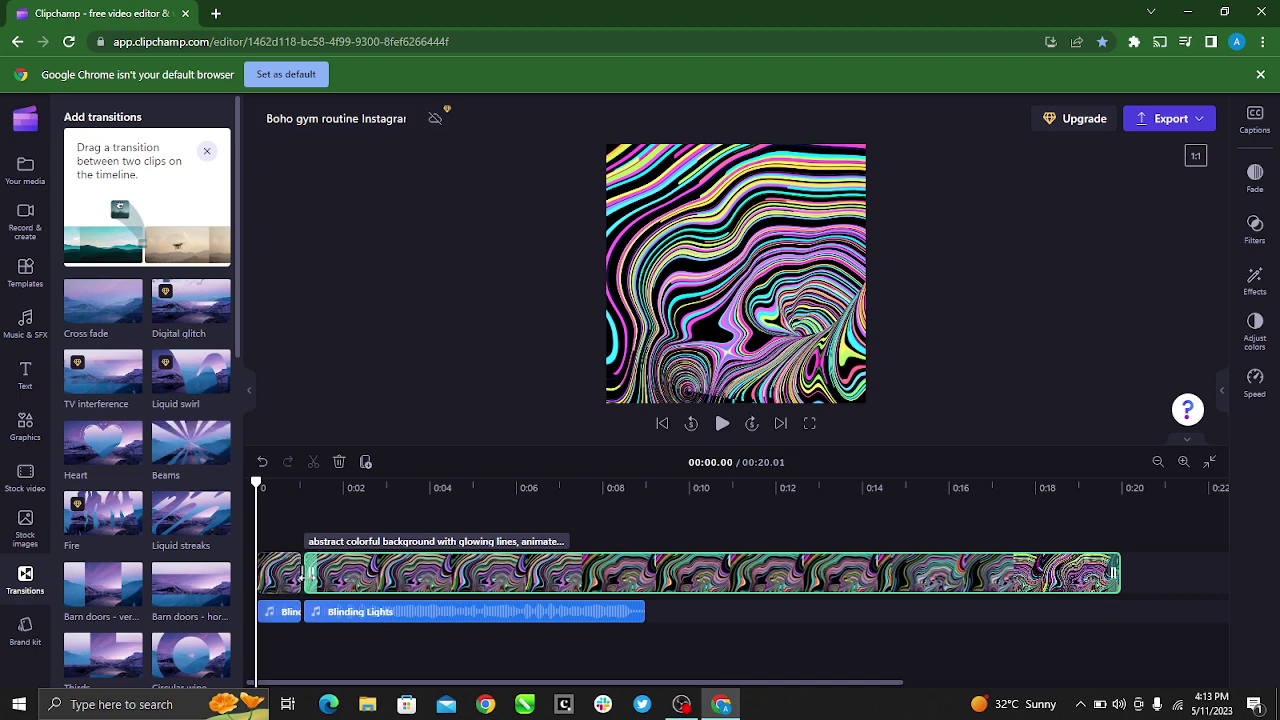
{"action": "left_click", "coordinate": [280, 618]}
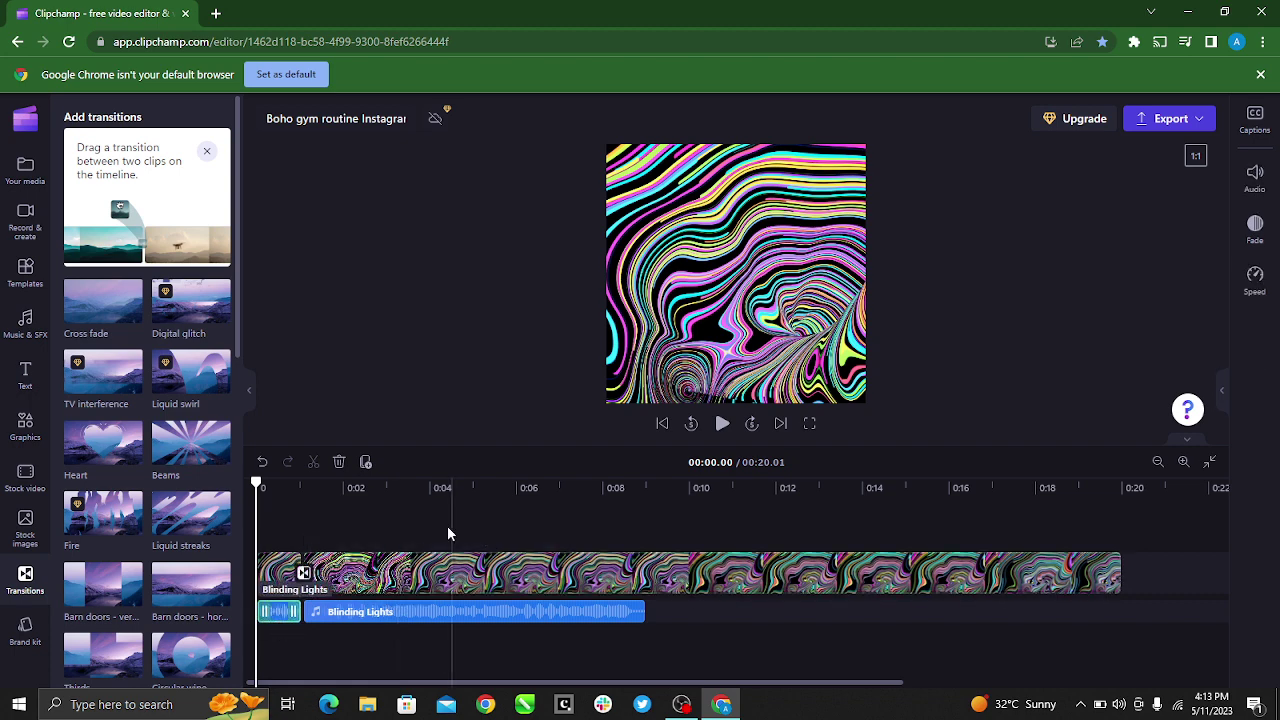
{"action": "left_click", "coordinate": [294, 571]}
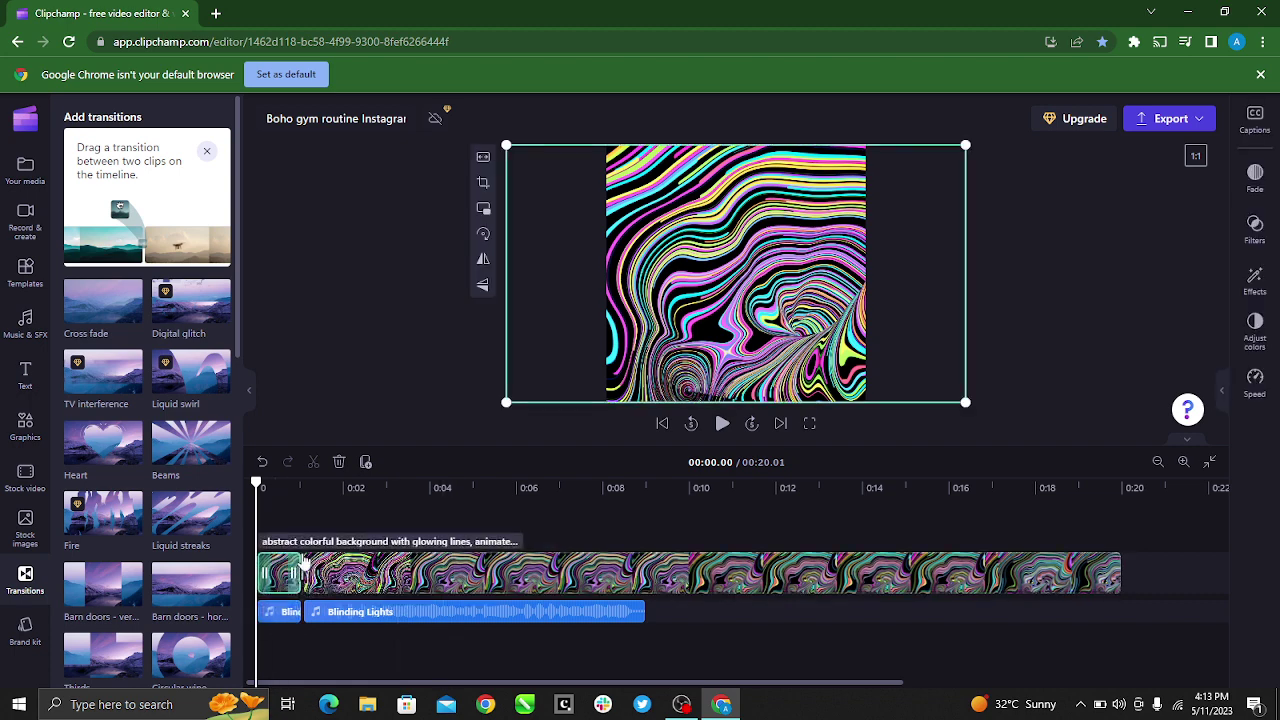
{"action": "mouse_move", "coordinate": [205, 443]}
{"action": "left_mouse_down"}
{"action": "mouse_move", "coordinate": [274, 514]}
{"action": "mouse_move", "coordinate": [295, 565]}
{"action": "mouse_move", "coordinate": [280, 567]}
{"action": "left_mouse_up"}
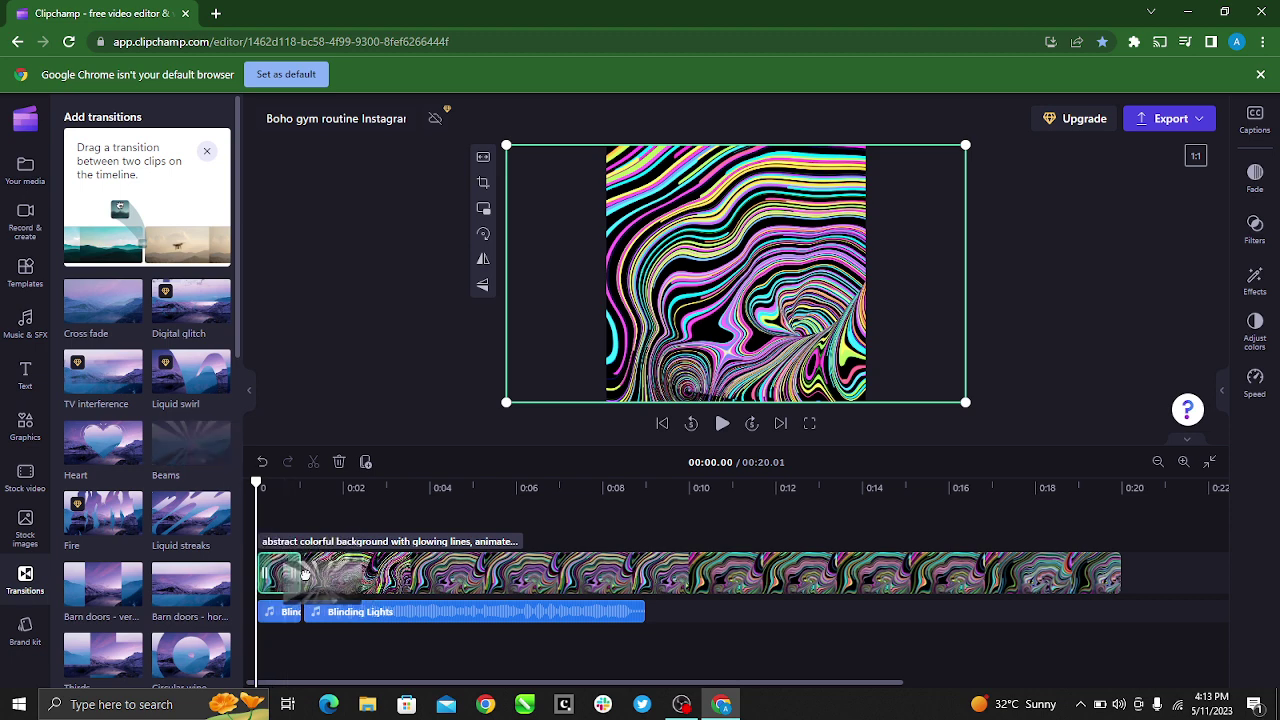
{"action": "left_click_drag", "start_coordinate": [200, 445], "coordinate": [186, 447]}
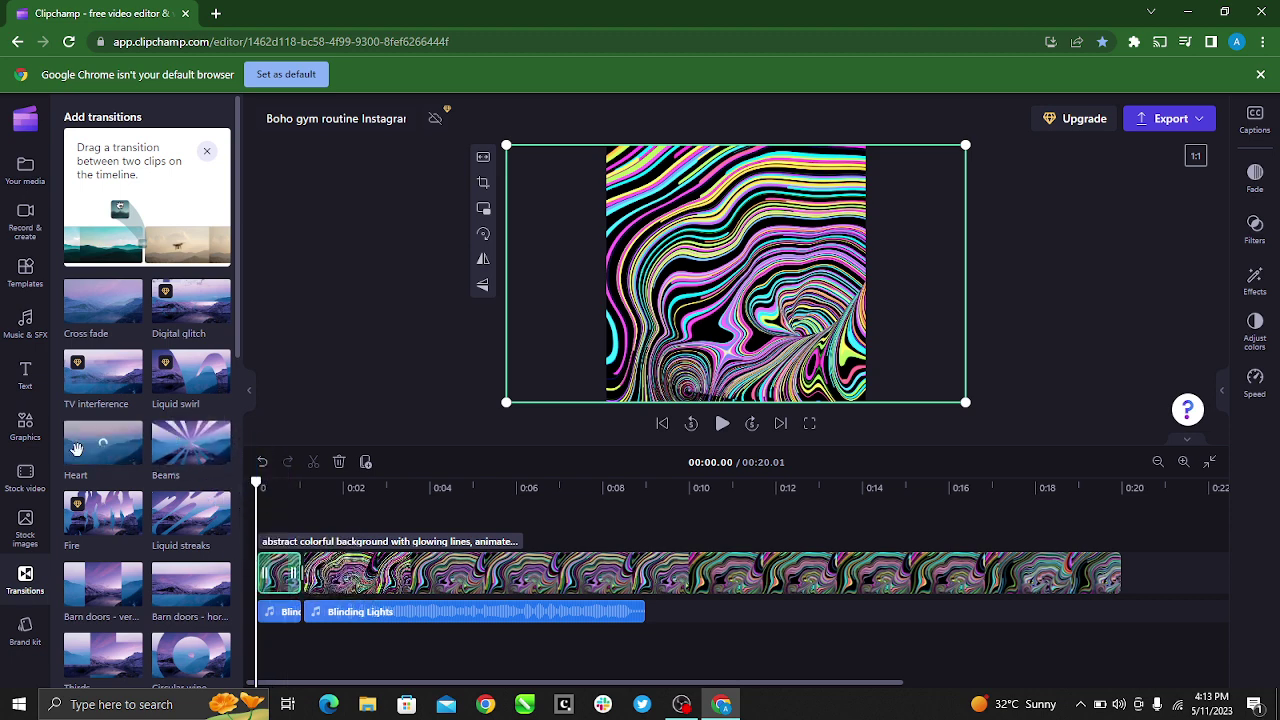
{"action": "left_click_drag", "start_coordinate": [103, 443], "coordinate": [298, 575]}
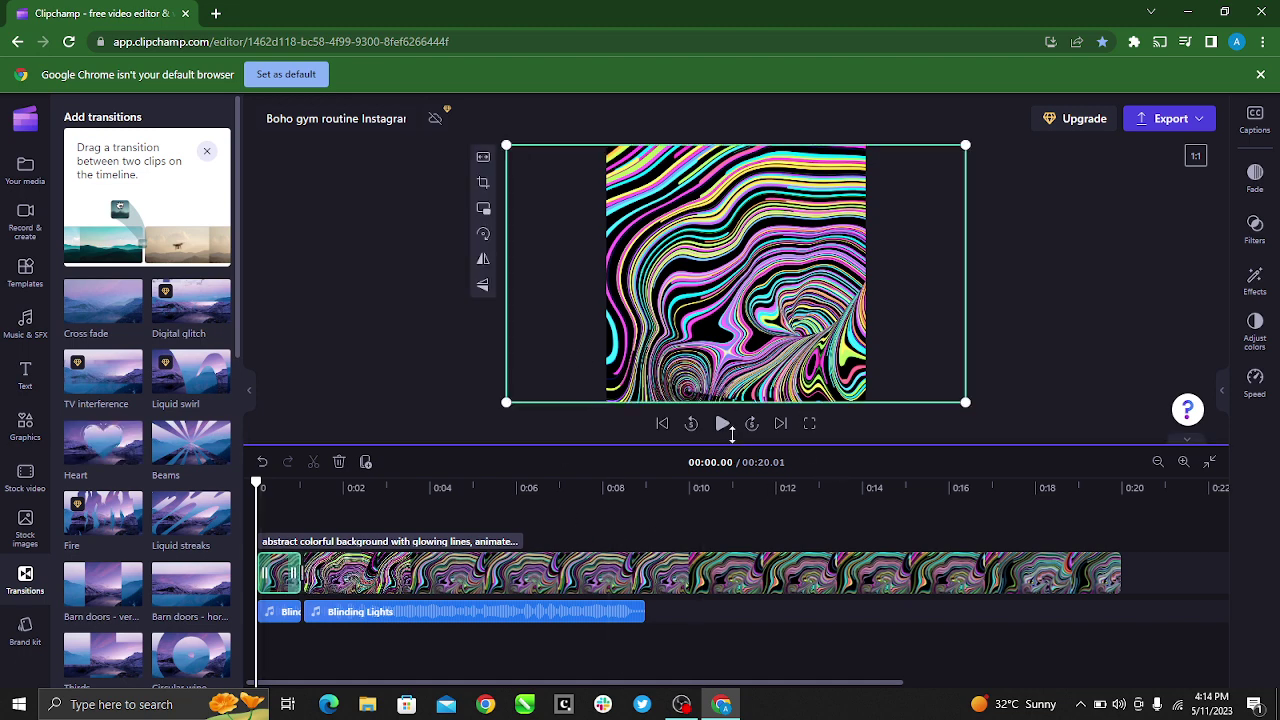
Preview the video, then shift the main clip right, leaving a gap after the intro.
{"action": "left_click", "coordinate": [722, 424]}
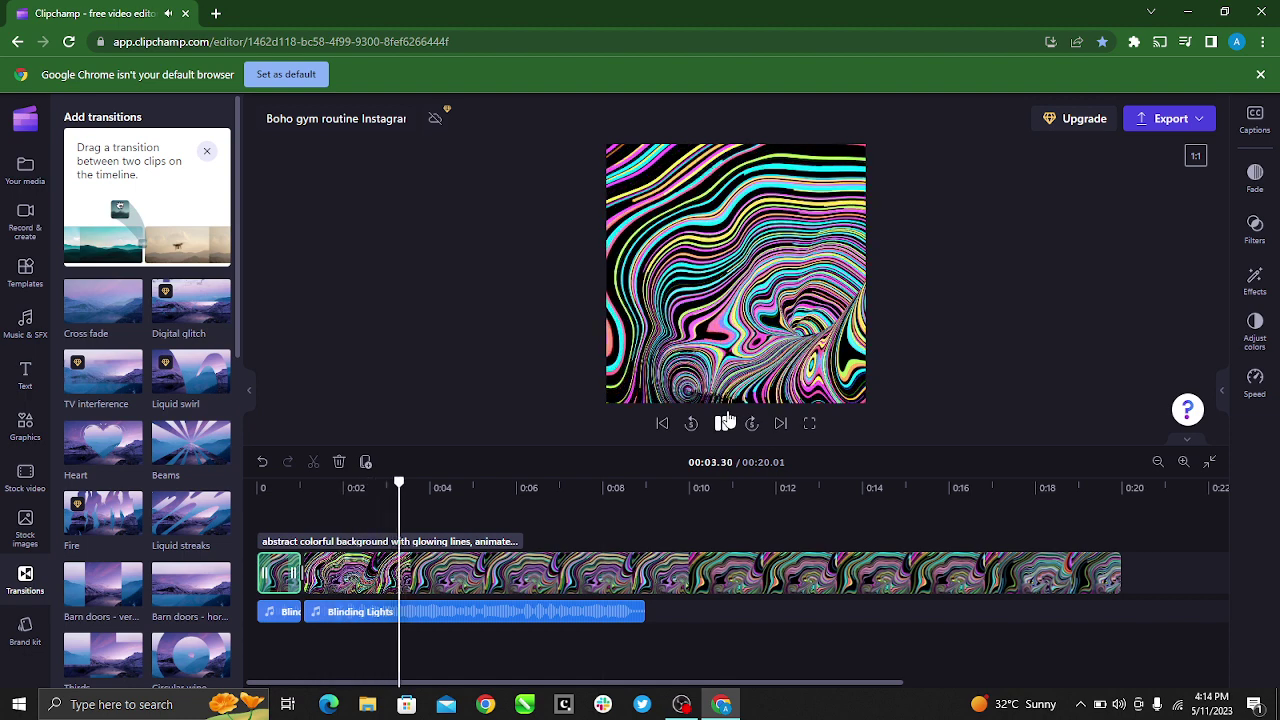
{"action": "key", "text": "space"}
{"action": "left_click", "coordinate": [308, 573]}
{"action": "left_click", "coordinate": [308, 573]}
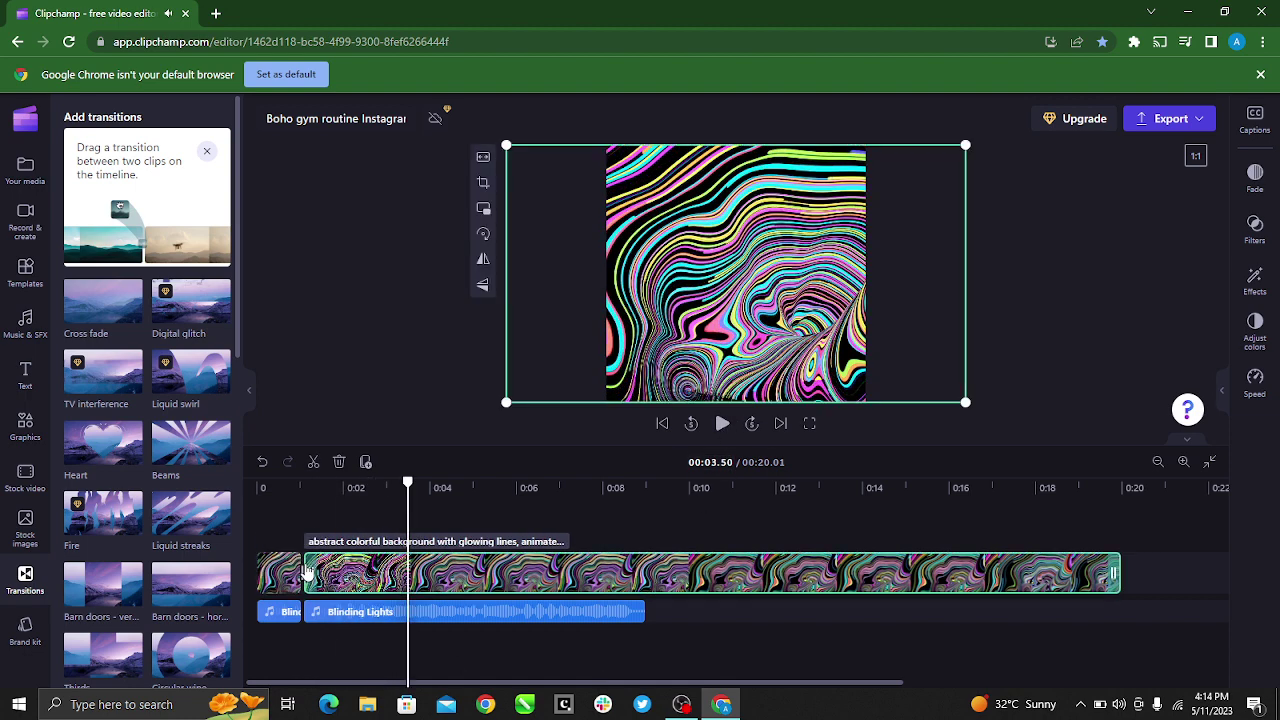
{"action": "left_click_drag", "start_coordinate": [310, 573], "coordinate": [296, 575]}
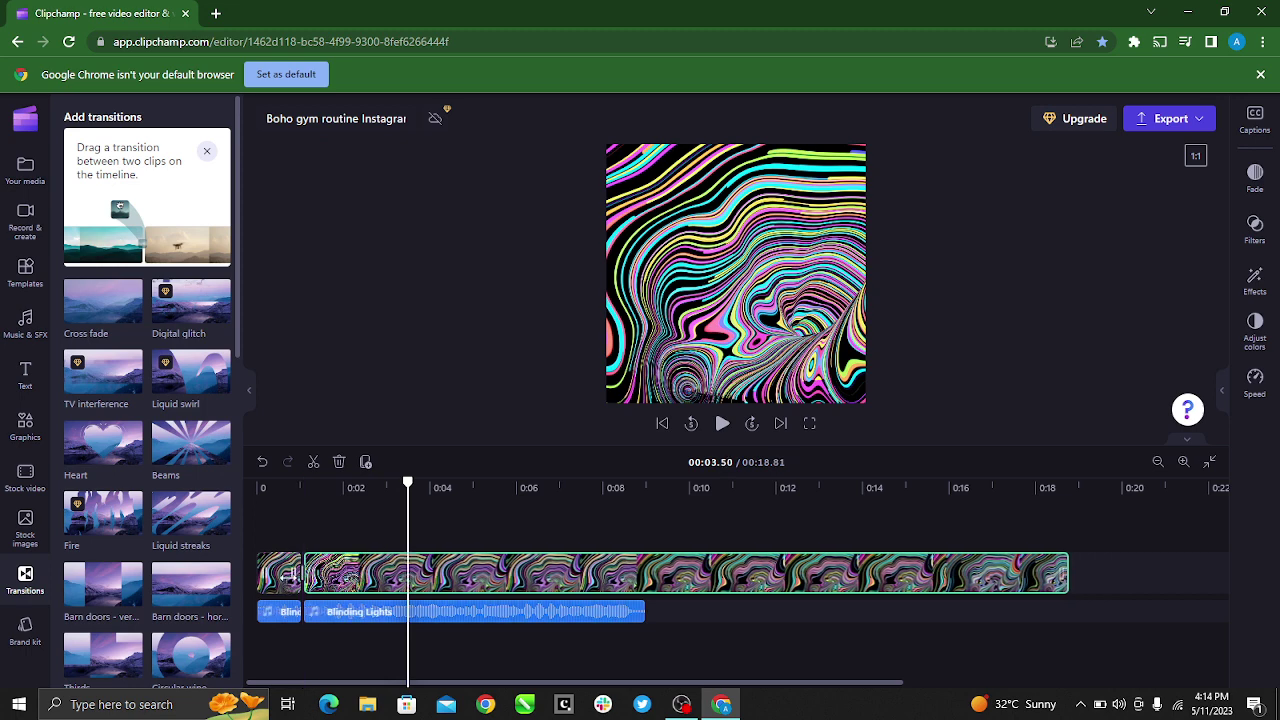
{"action": "left_click", "coordinate": [335, 577]}
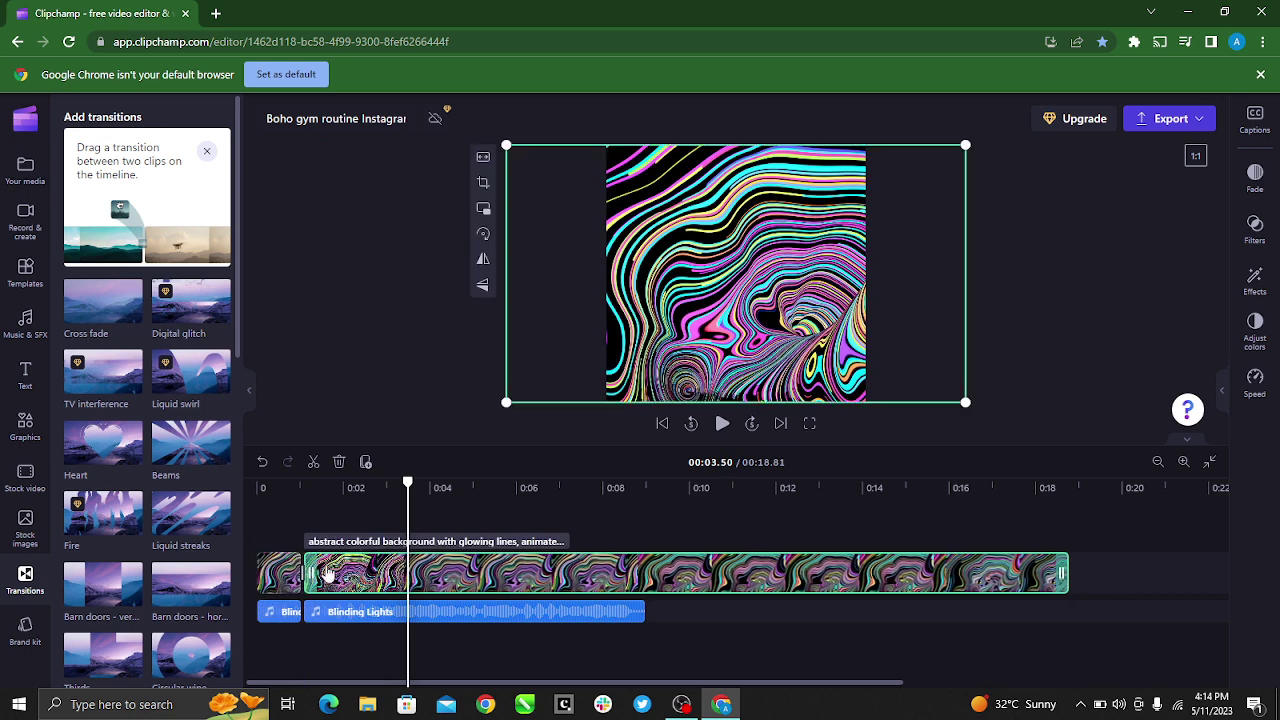
{"action": "left_click_drag", "start_coordinate": [348, 578], "coordinate": [100, 485]}
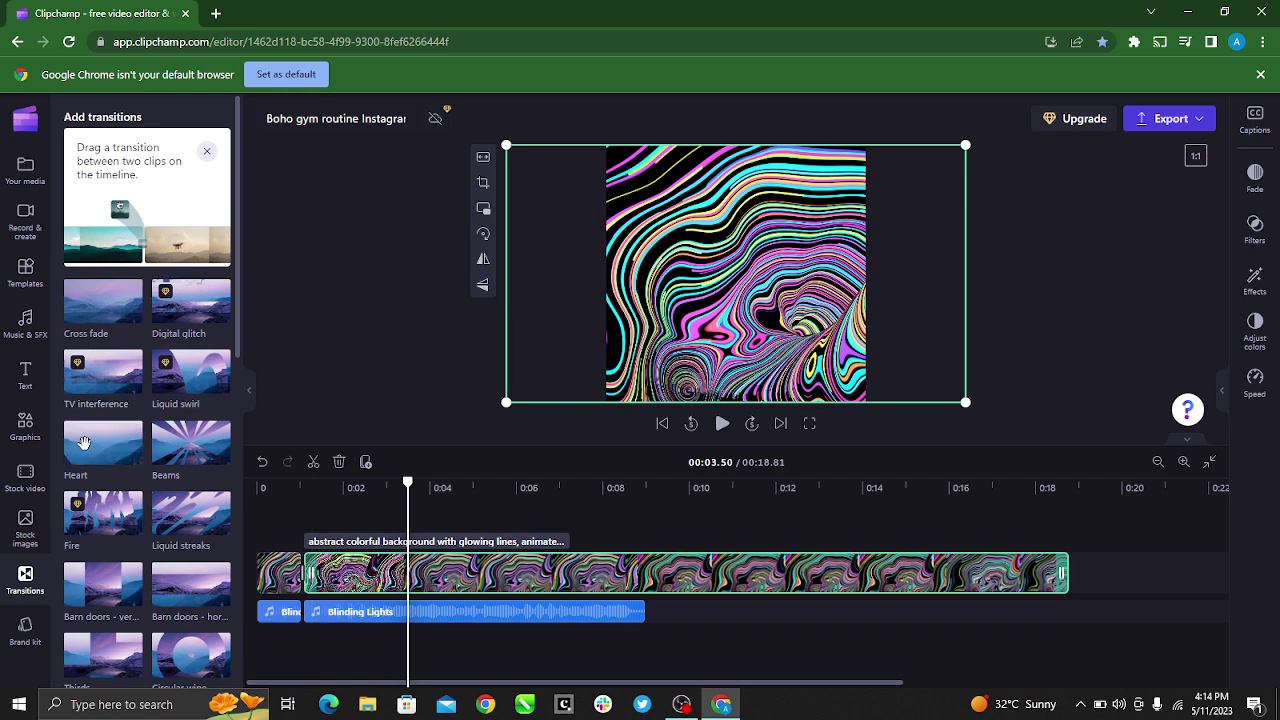
{"action": "mouse_move", "coordinate": [346, 578]}
{"action": "left_mouse_down"}
{"action": "mouse_move", "coordinate": [389, 578]}
{"action": "mouse_move", "coordinate": [371, 582]}
{"action": "left_mouse_up"}
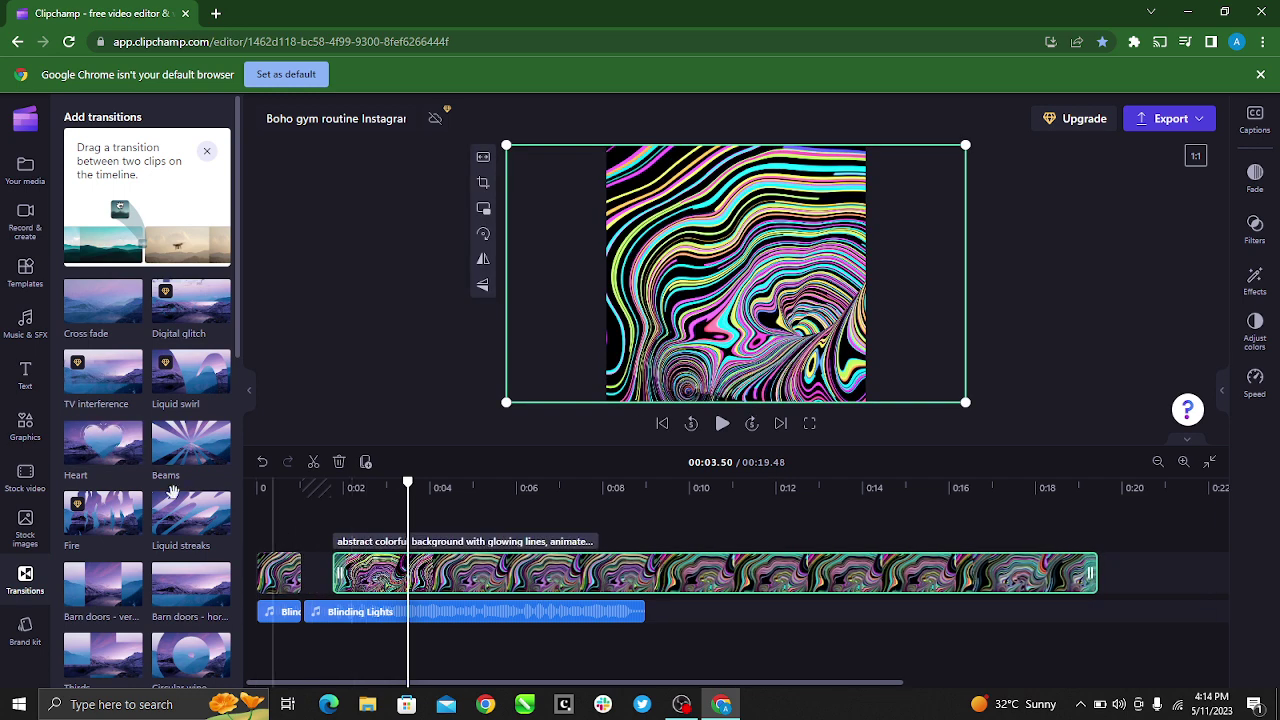
Place the Heart transition in the gap and preview the edit from the start.
{"action": "left_click_drag", "start_coordinate": [117, 444], "coordinate": [321, 572]}
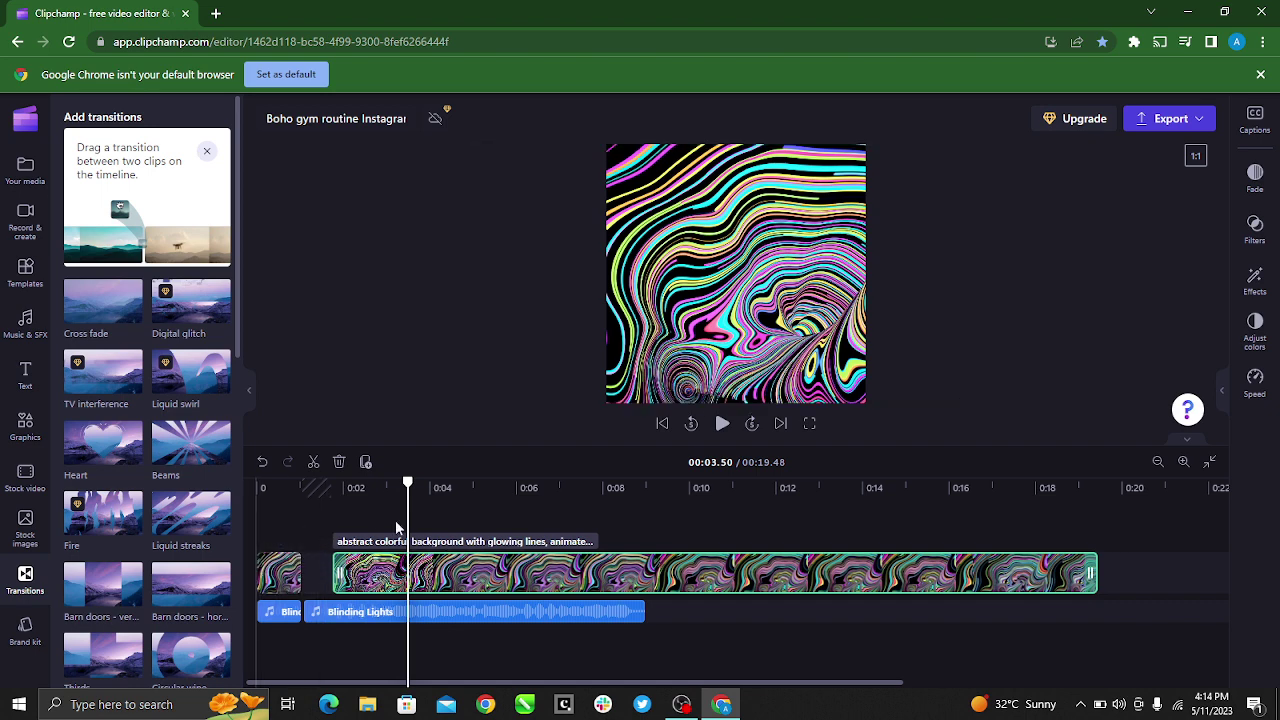
{"action": "left_click", "coordinate": [660, 424]}
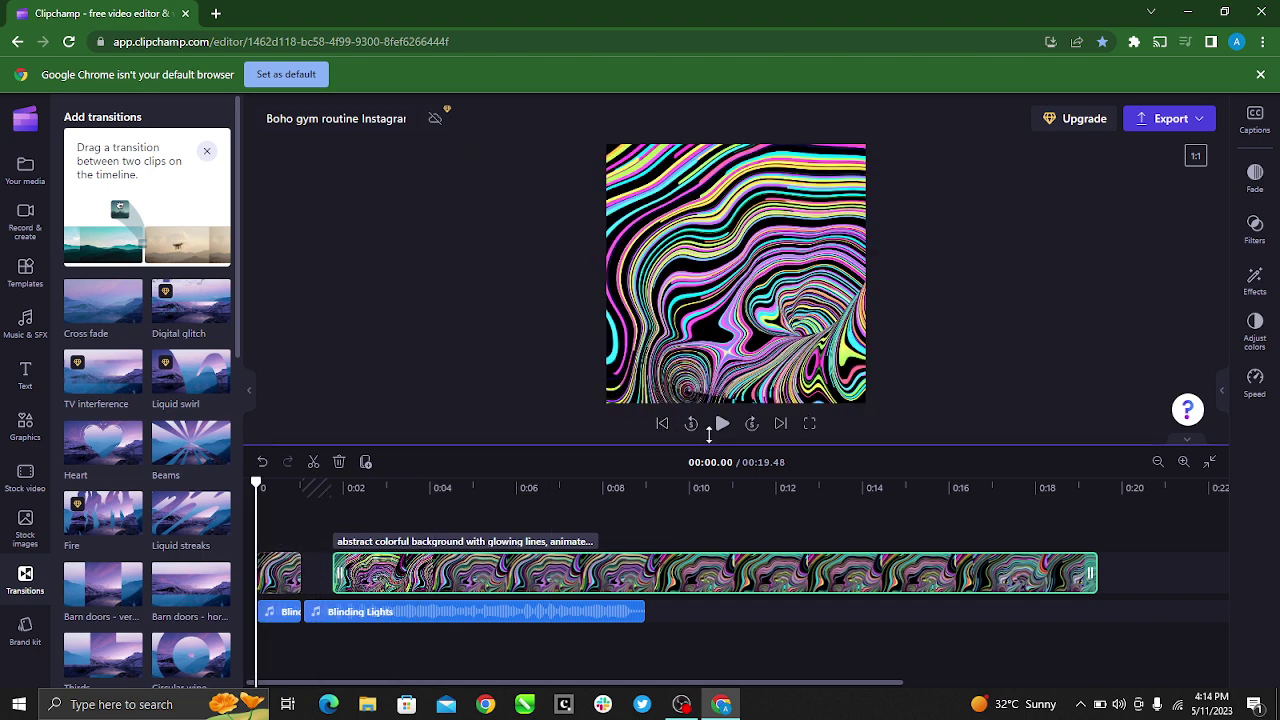
{"action": "left_click", "coordinate": [723, 425]}
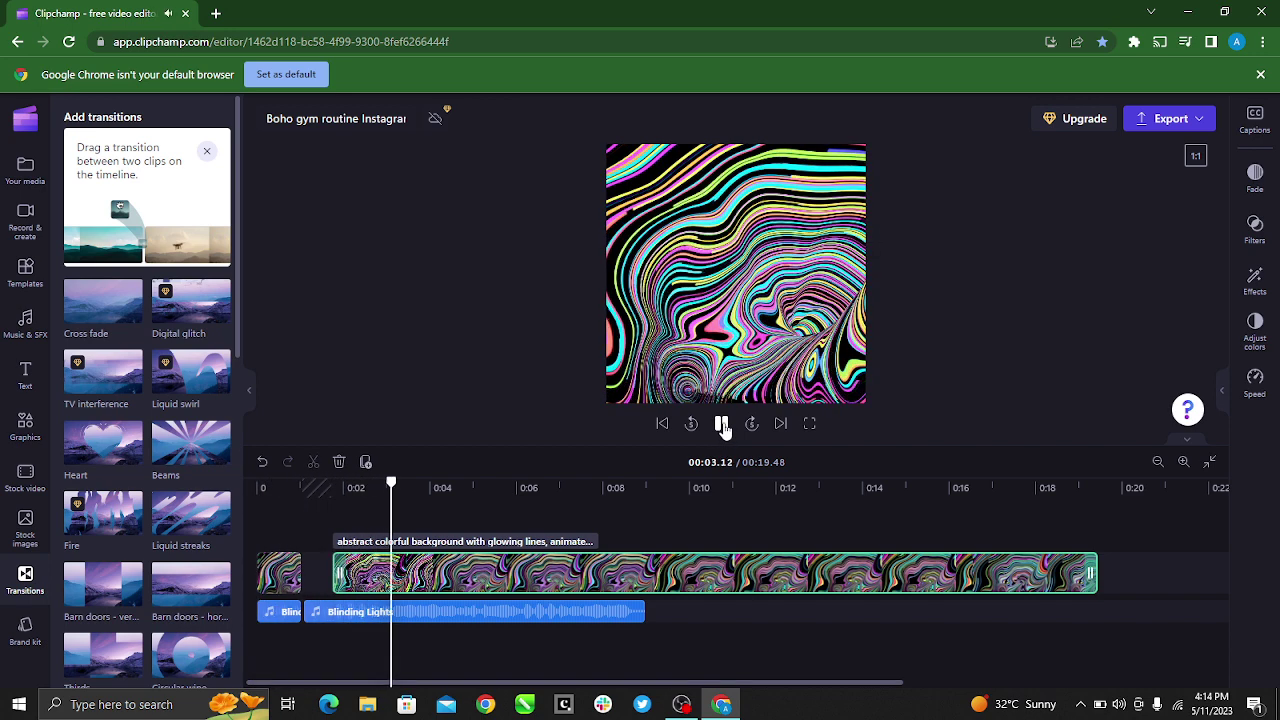
{"action": "left_click", "coordinate": [722, 424]}
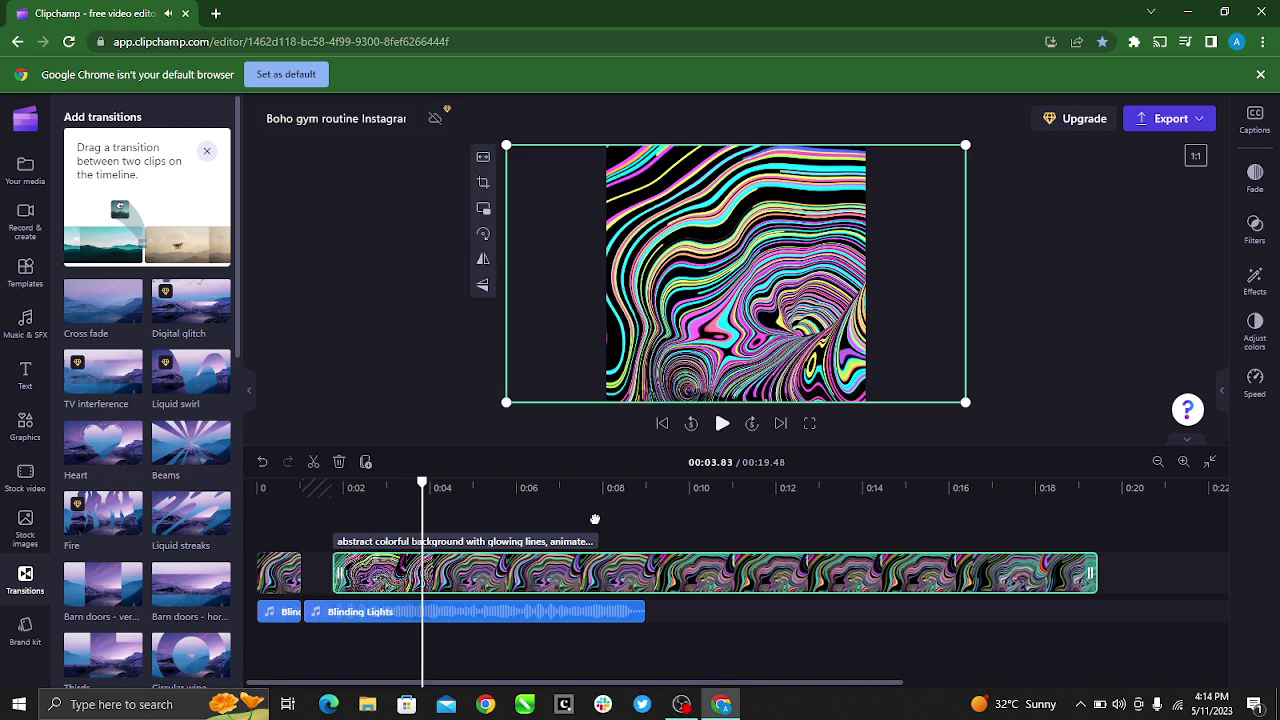
Try the Beams transition between the clips, then rewind and select the short intro clip.
{"action": "left_click", "coordinate": [325, 585]}
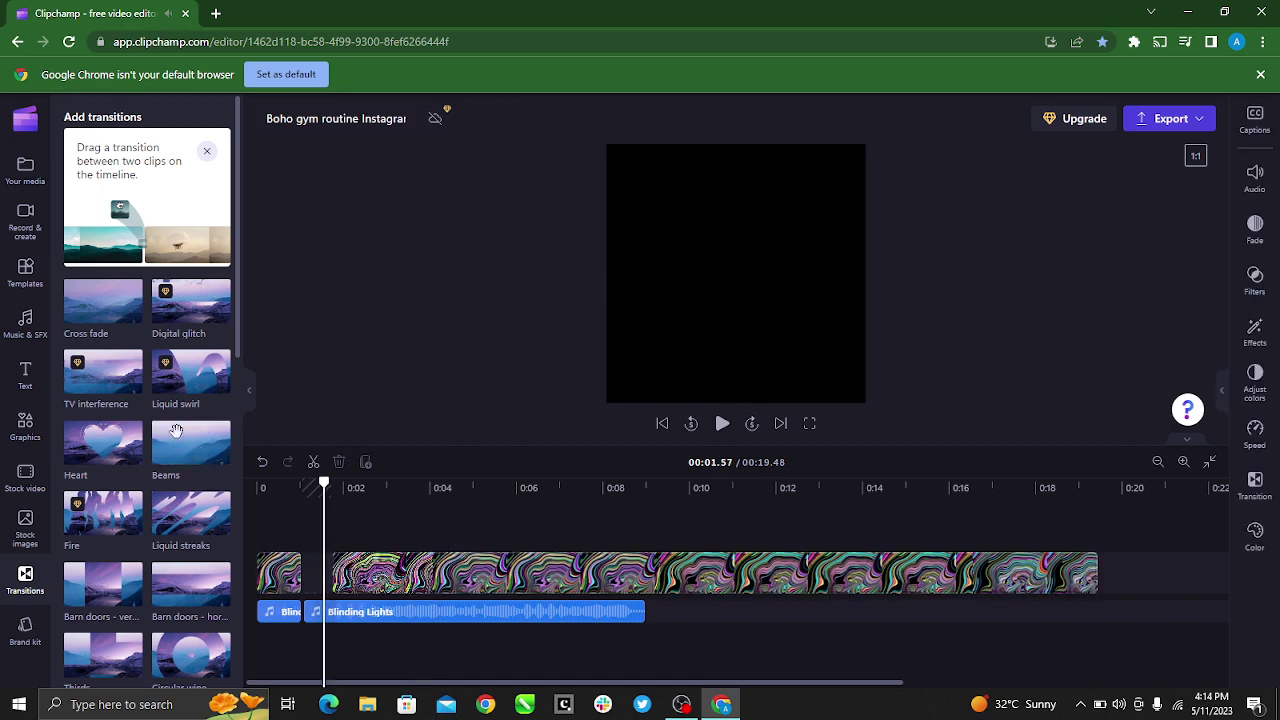
{"action": "left_click_drag", "start_coordinate": [173, 436], "coordinate": [307, 575]}
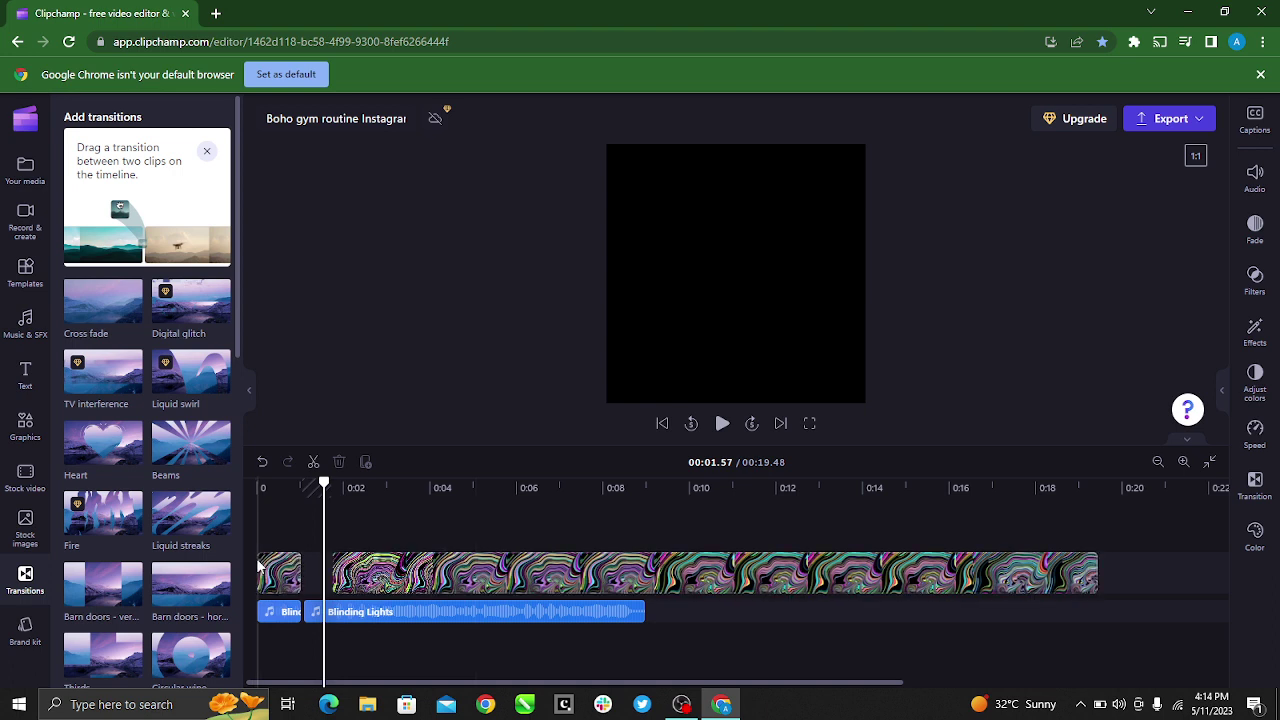
{"action": "left_click", "coordinate": [258, 567]}
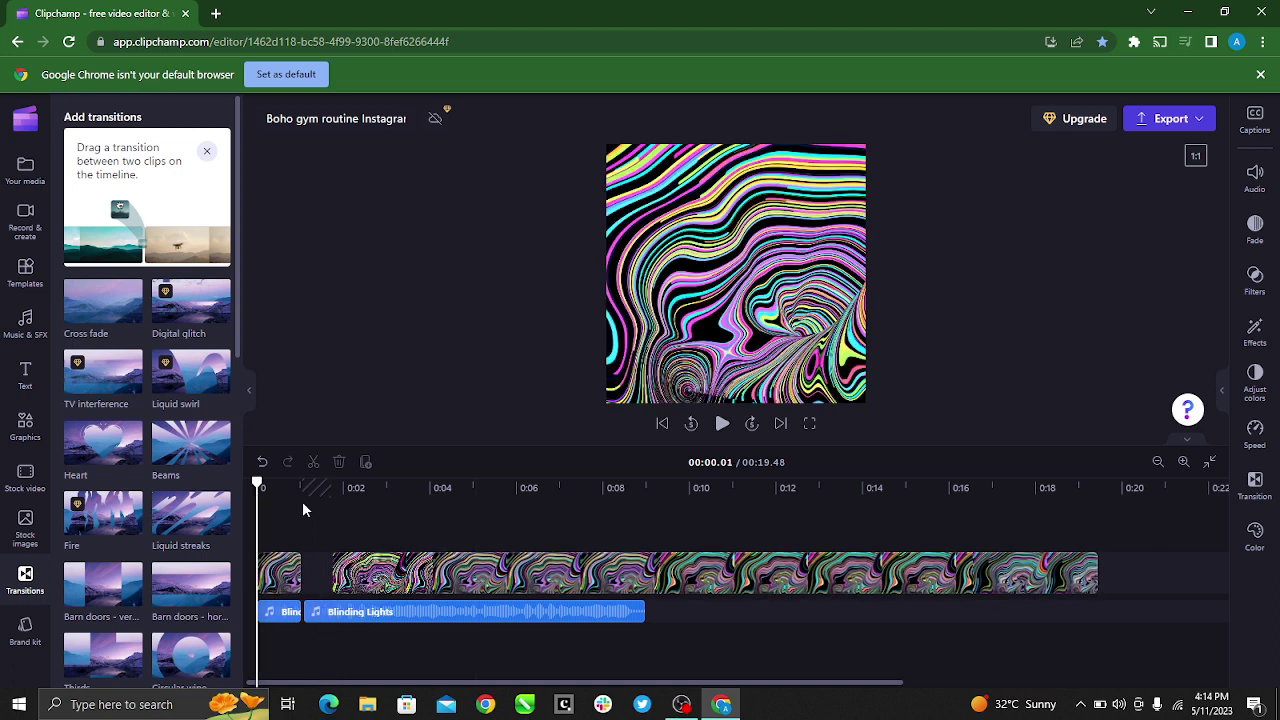
{"action": "left_click", "coordinate": [285, 580]}
Apply the Vaporwave effect to the short intro clip to tint it purple.
{"action": "left_click", "coordinate": [287, 584]}
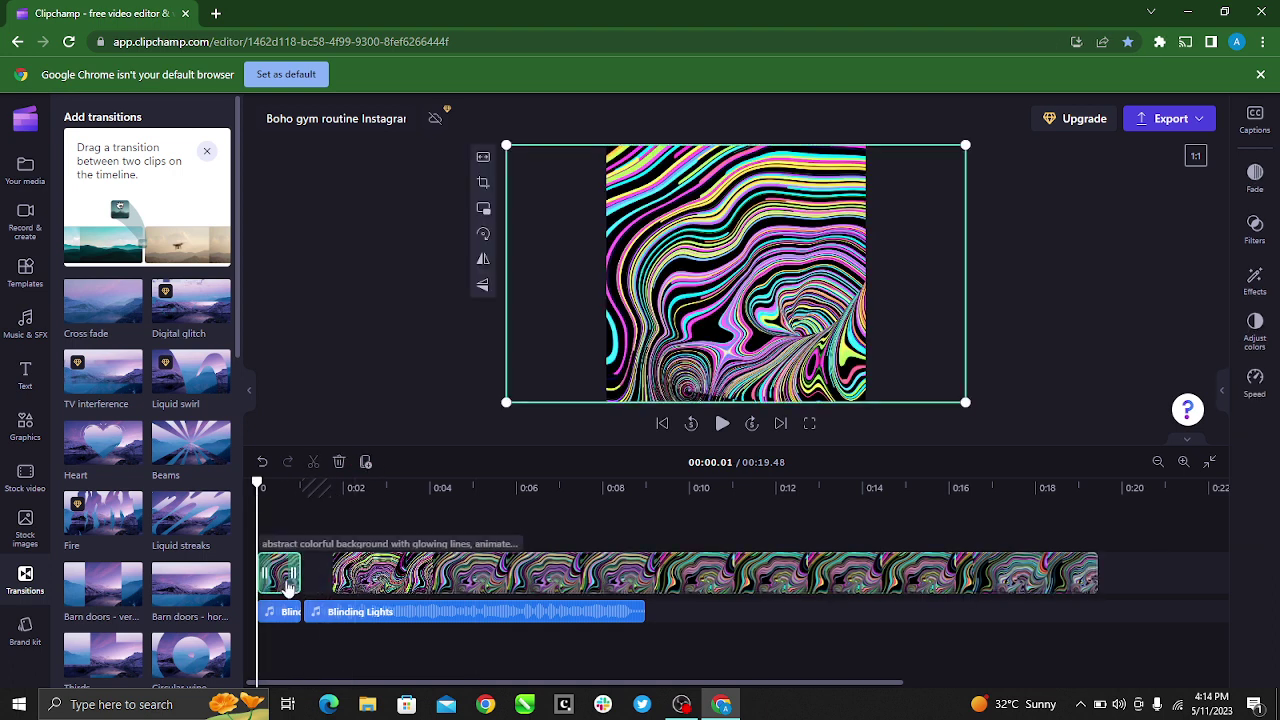
{"action": "left_click", "coordinate": [1258, 284]}
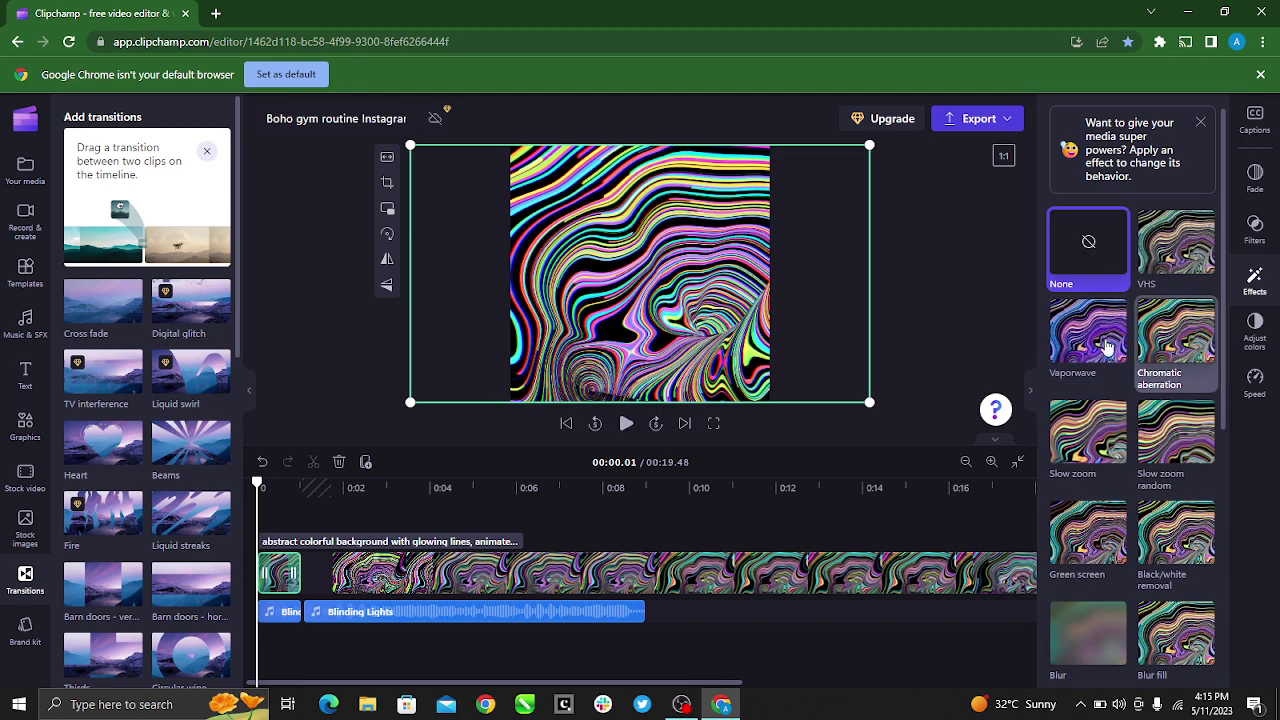
{"action": "left_click", "coordinate": [1093, 346]}
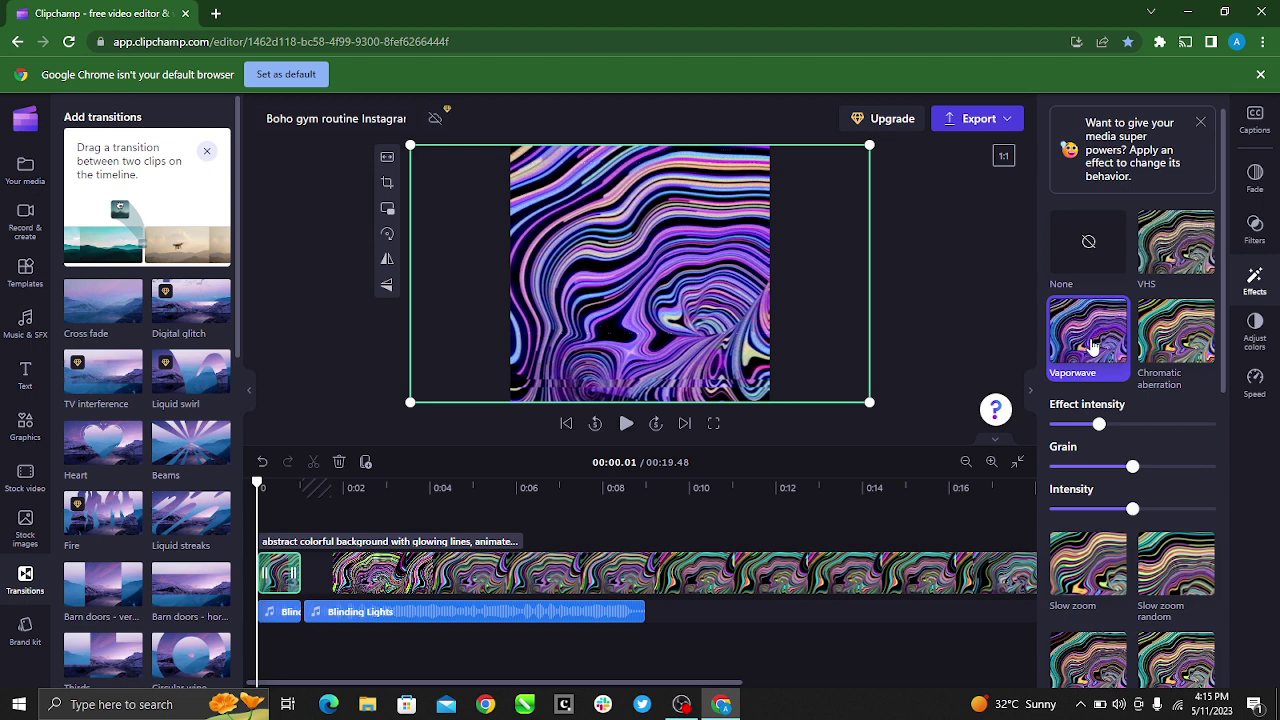
{"action": "left_click", "coordinate": [1255, 382]}
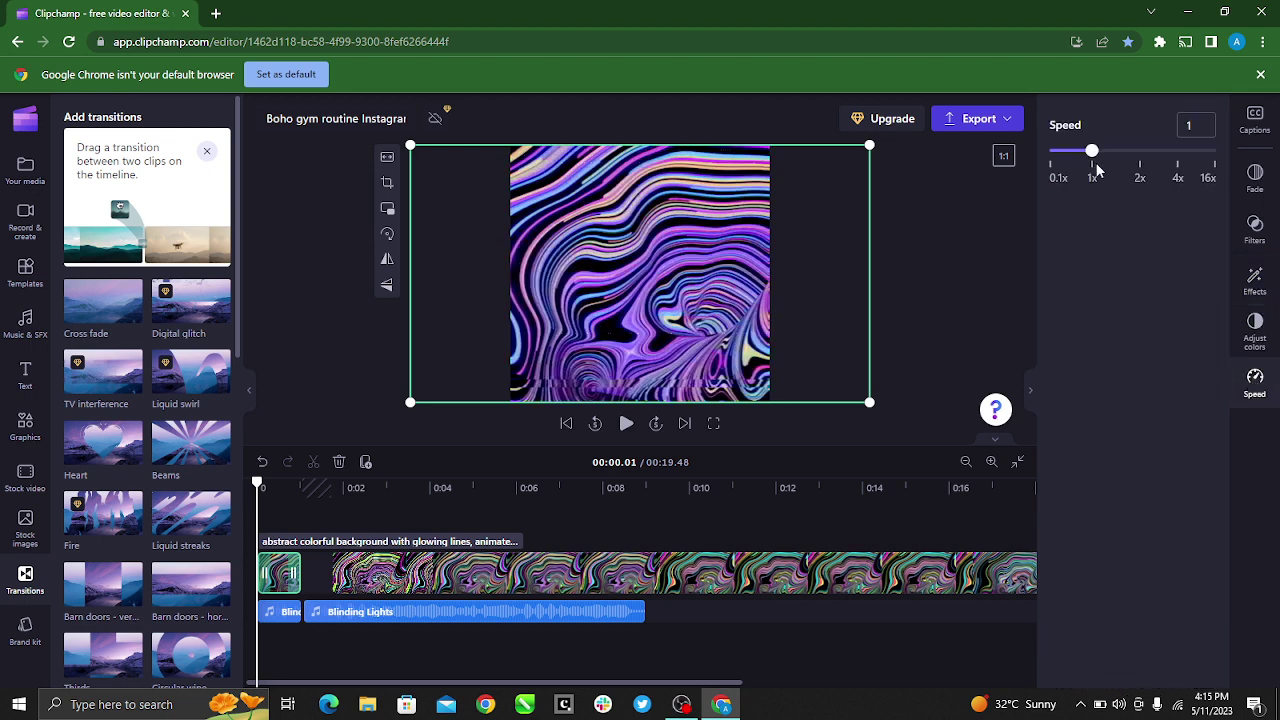
Set the intro clip's speed to 0.6x and play the preview.
{"action": "left_click_drag", "start_coordinate": [1110, 151], "coordinate": [1071, 165]}
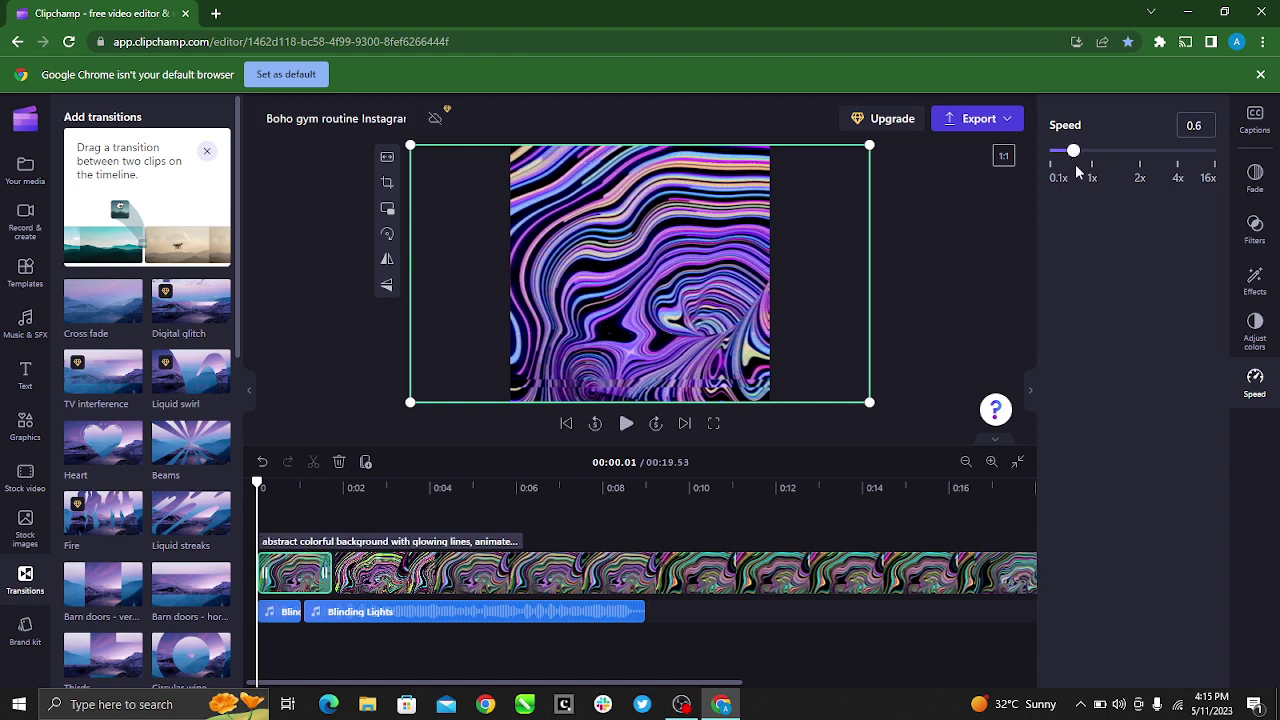
{"action": "left_click", "coordinate": [627, 424]}
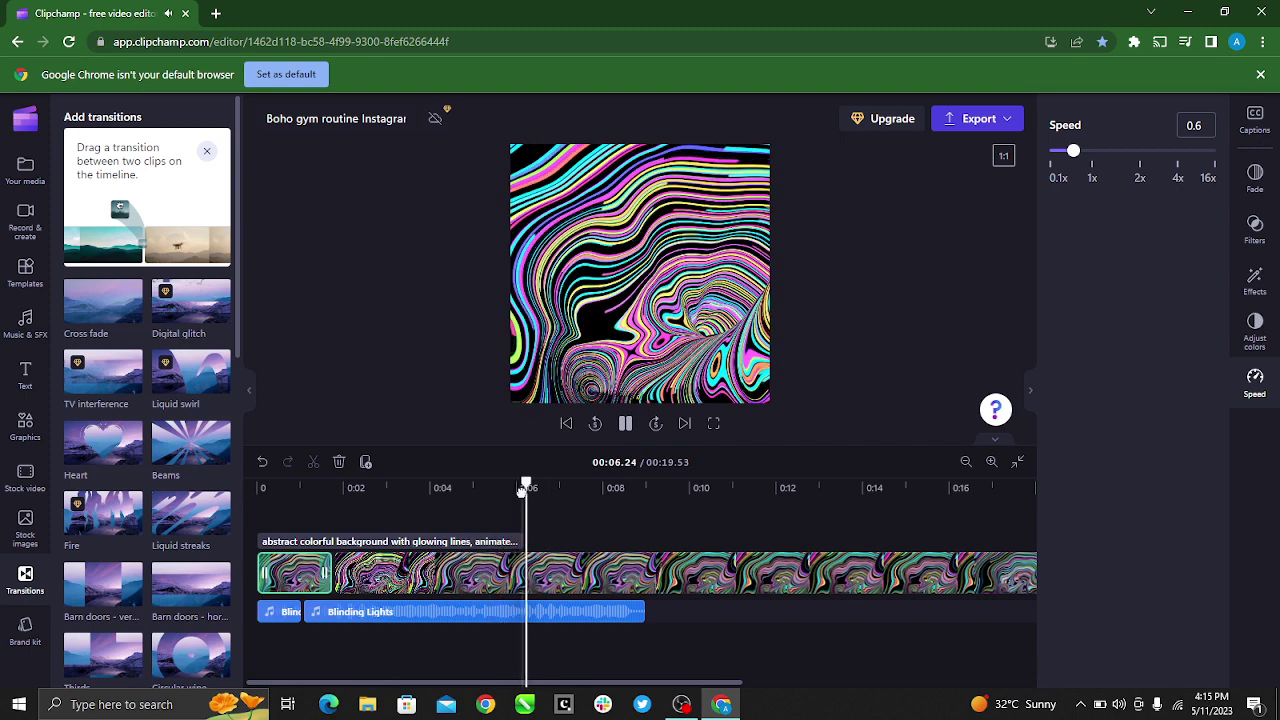
{"action": "key", "text": "space"}
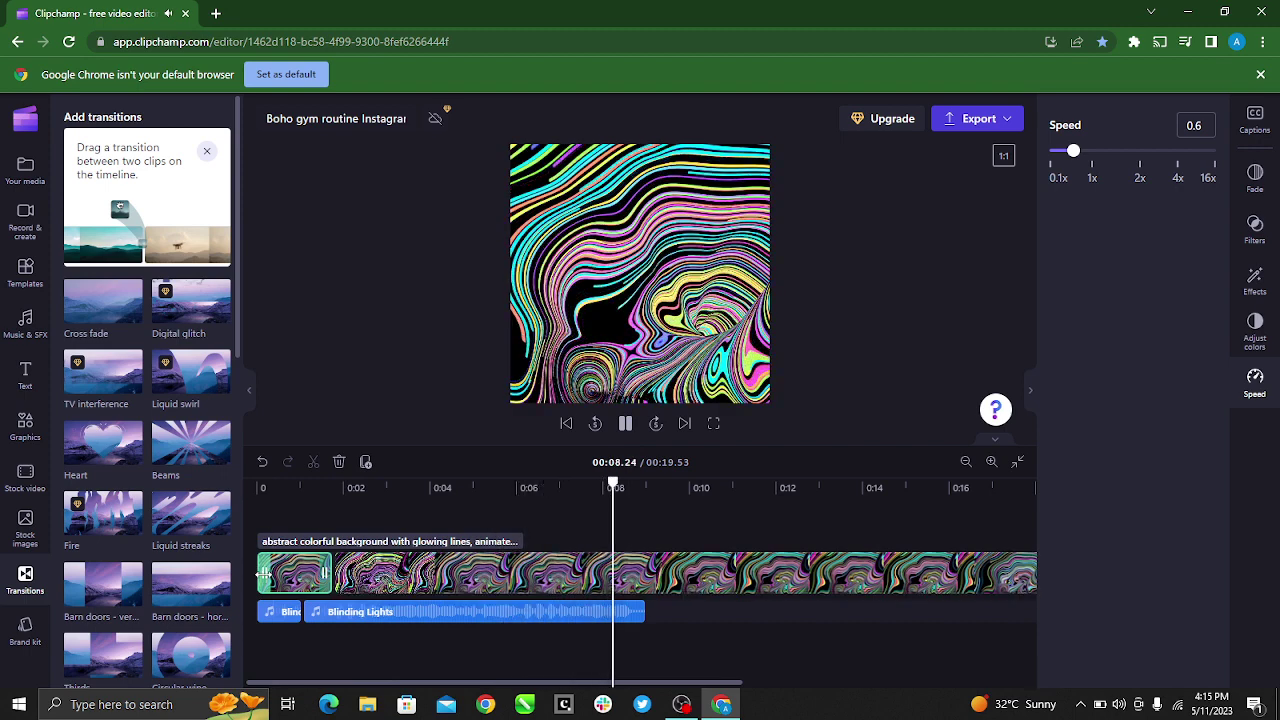
{"action": "left_click_drag", "start_coordinate": [615, 483], "coordinate": [258, 483]}
{"action": "left_click", "coordinate": [293, 583]}
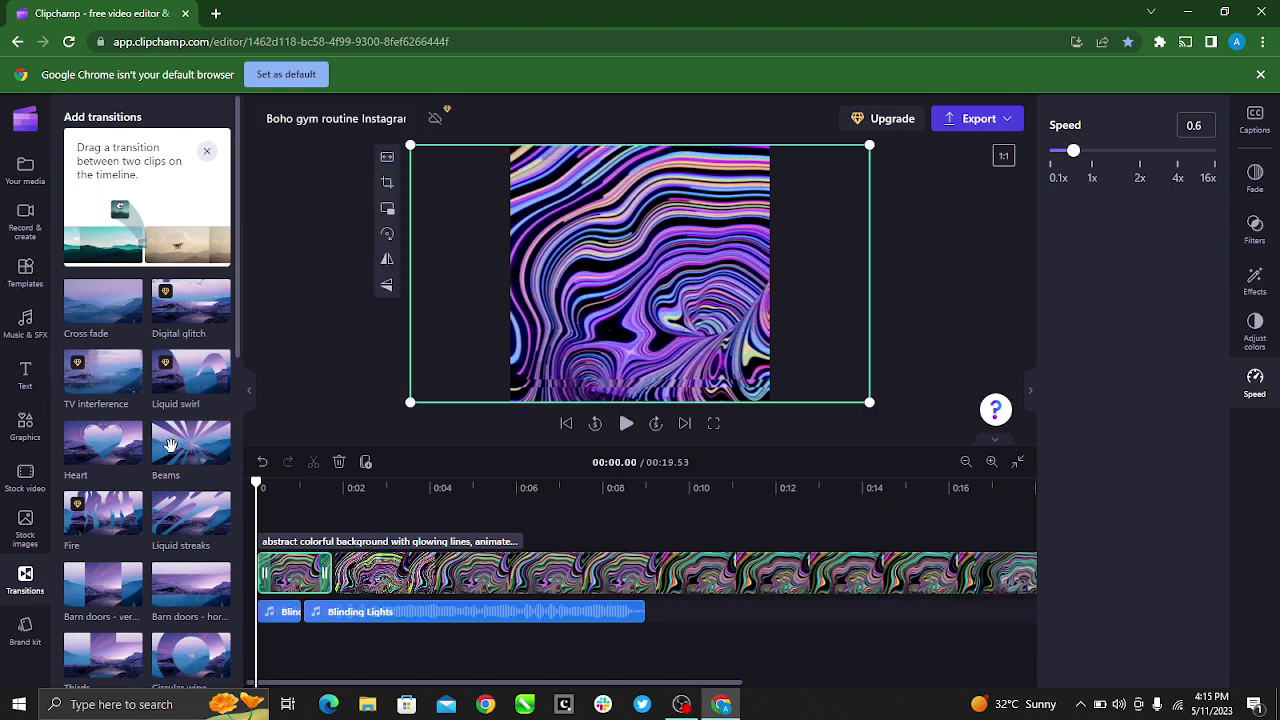
{"action": "mouse_move", "coordinate": [175, 532]}
{"action": "left_mouse_down"}
{"action": "mouse_move", "coordinate": [243, 514]}
{"action": "mouse_move", "coordinate": [290, 575]}
{"action": "mouse_move", "coordinate": [286, 602]}
{"action": "left_mouse_up"}
{"action": "left_click", "coordinate": [620, 426]}
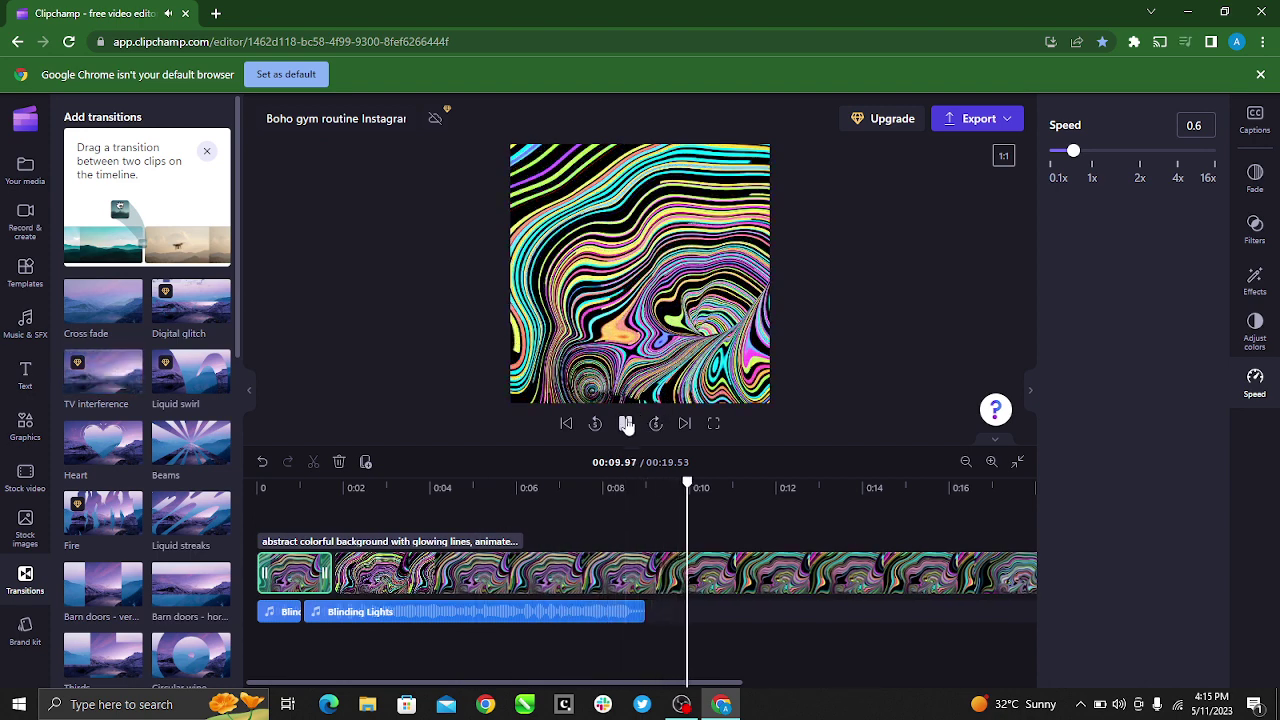
{"action": "left_click", "coordinate": [736, 510]}
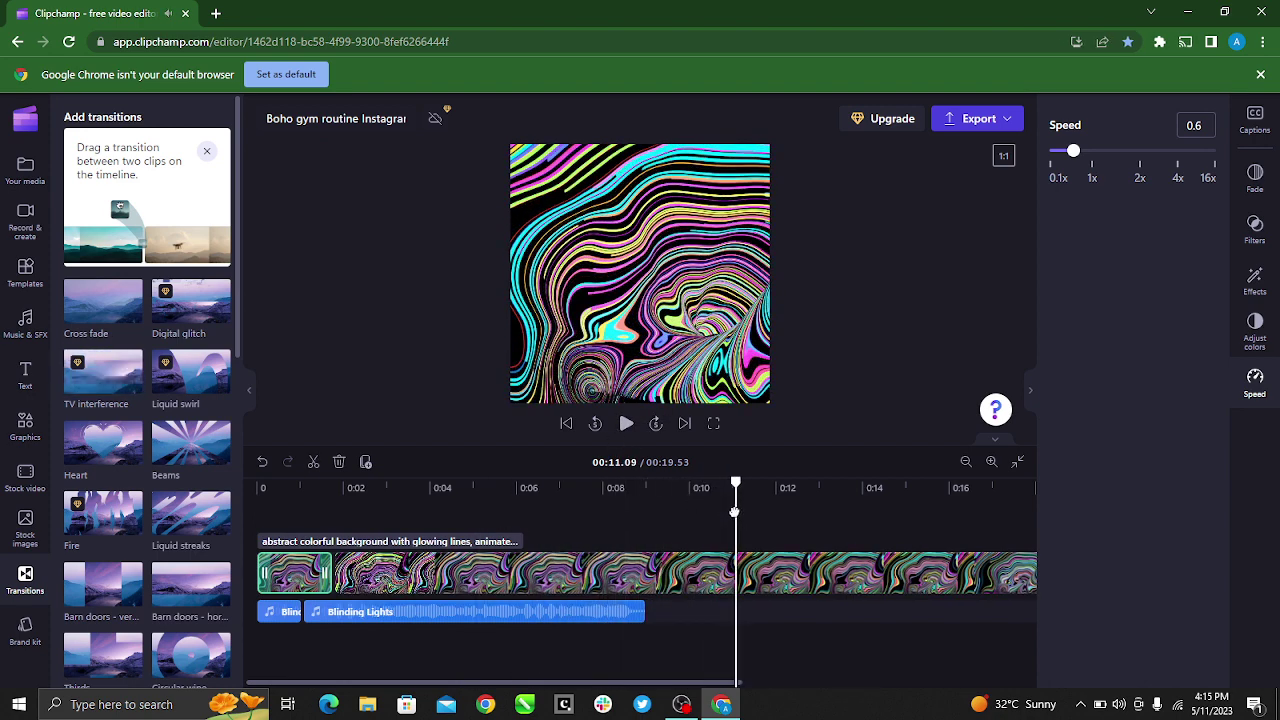
{"action": "key", "text": "Home"}
Drop the Heart transition on the junction between the Vaporwave intro and the main clip.
{"action": "left_click_drag", "start_coordinate": [305, 570], "coordinate": [325, 568]}
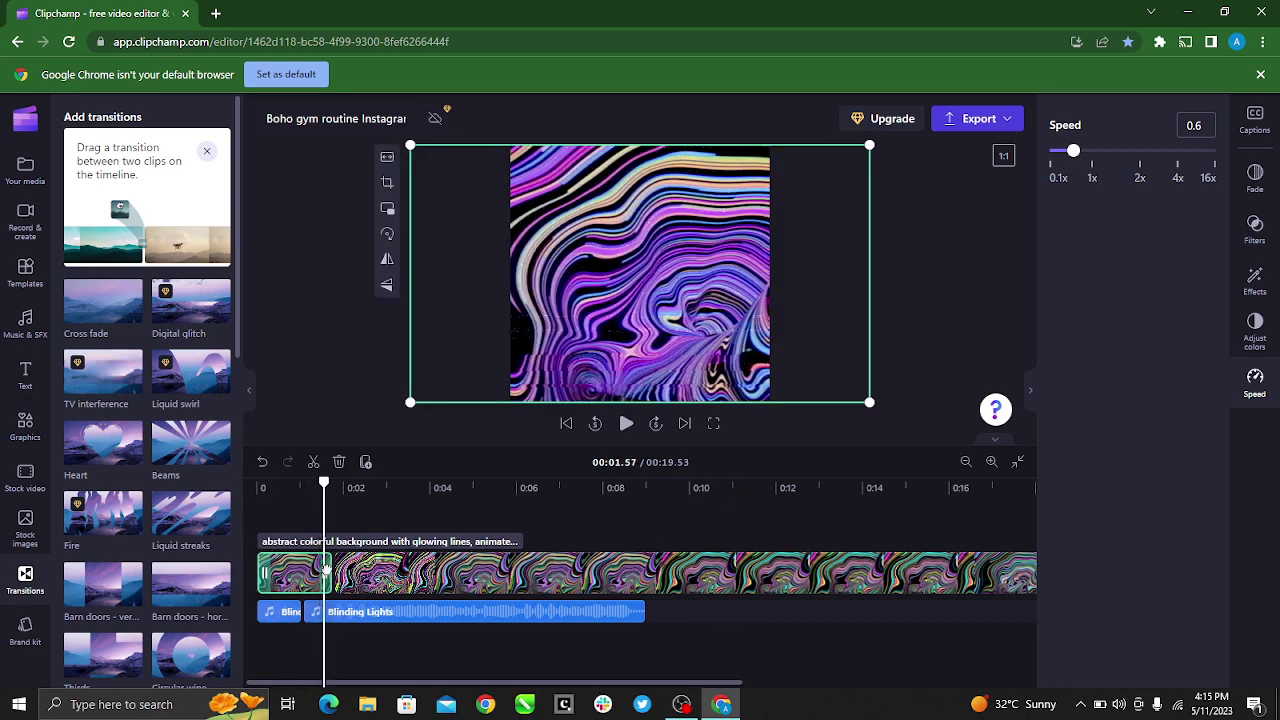
{"action": "left_click_drag", "start_coordinate": [105, 455], "coordinate": [336, 578]}
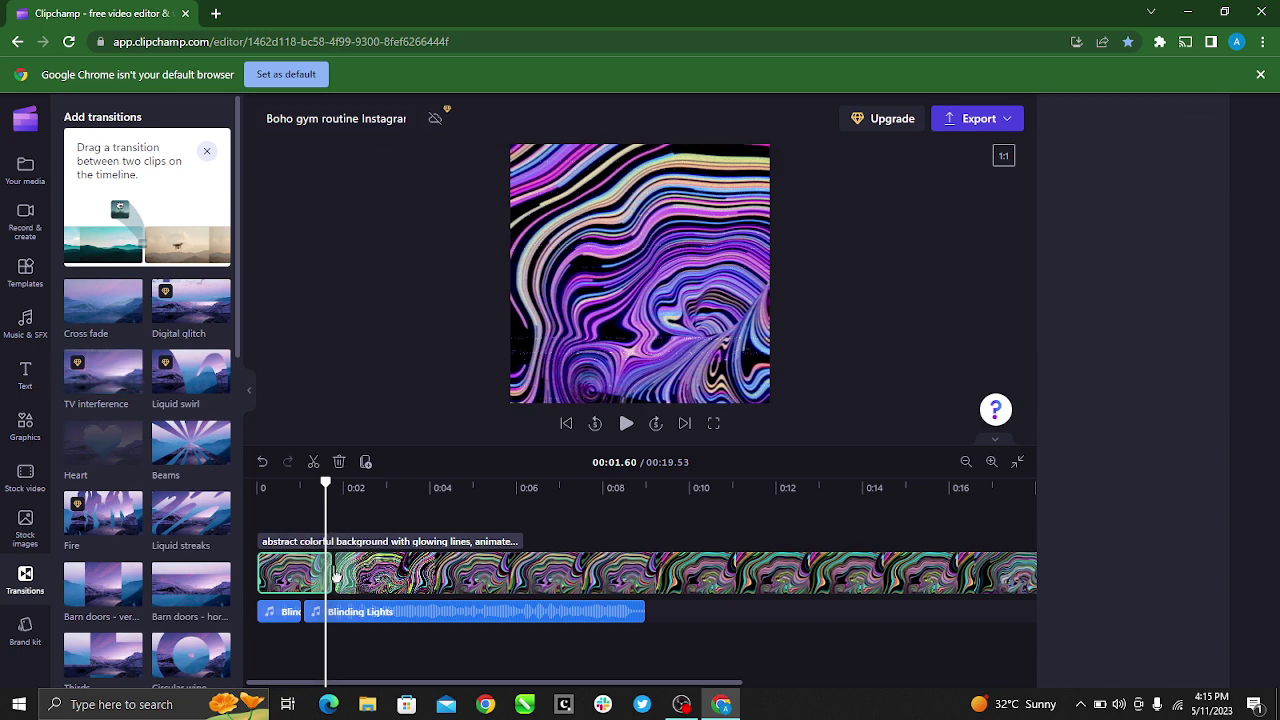
{"action": "left_click", "coordinate": [255, 566]}
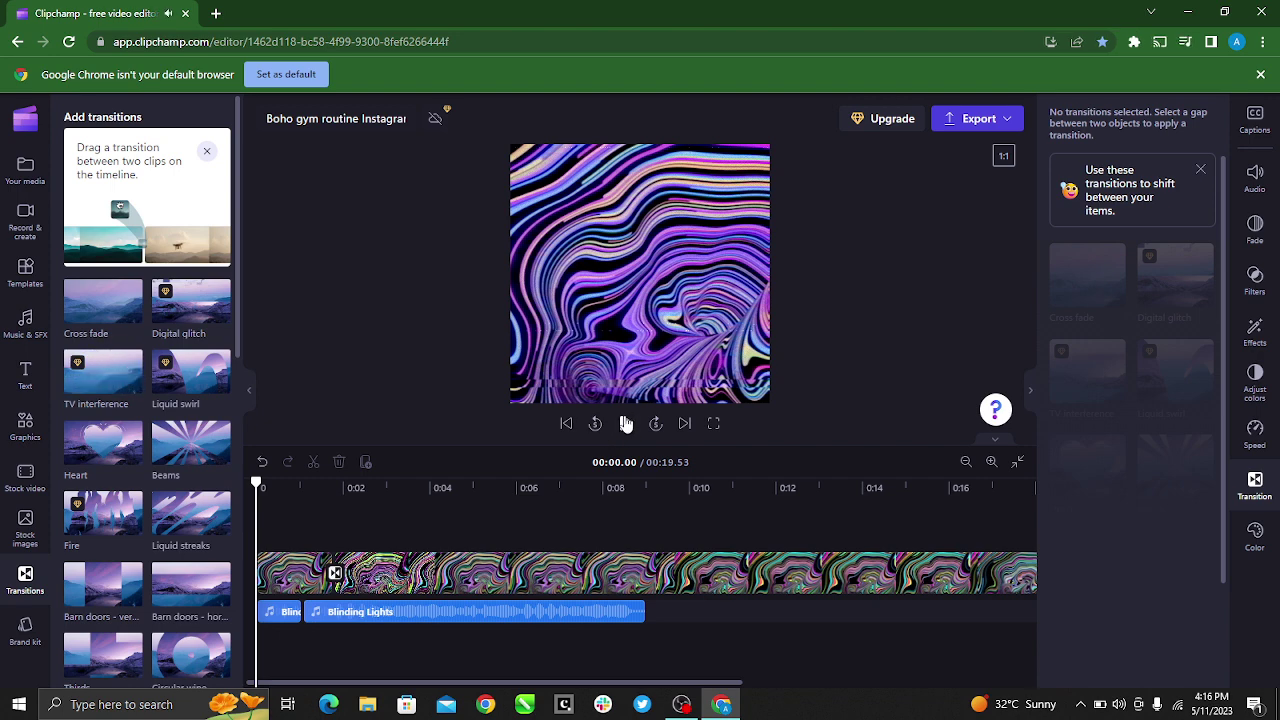
Preview the video from the start and check the Heart transition's 1.04-second duration.
{"action": "left_click", "coordinate": [626, 424]}
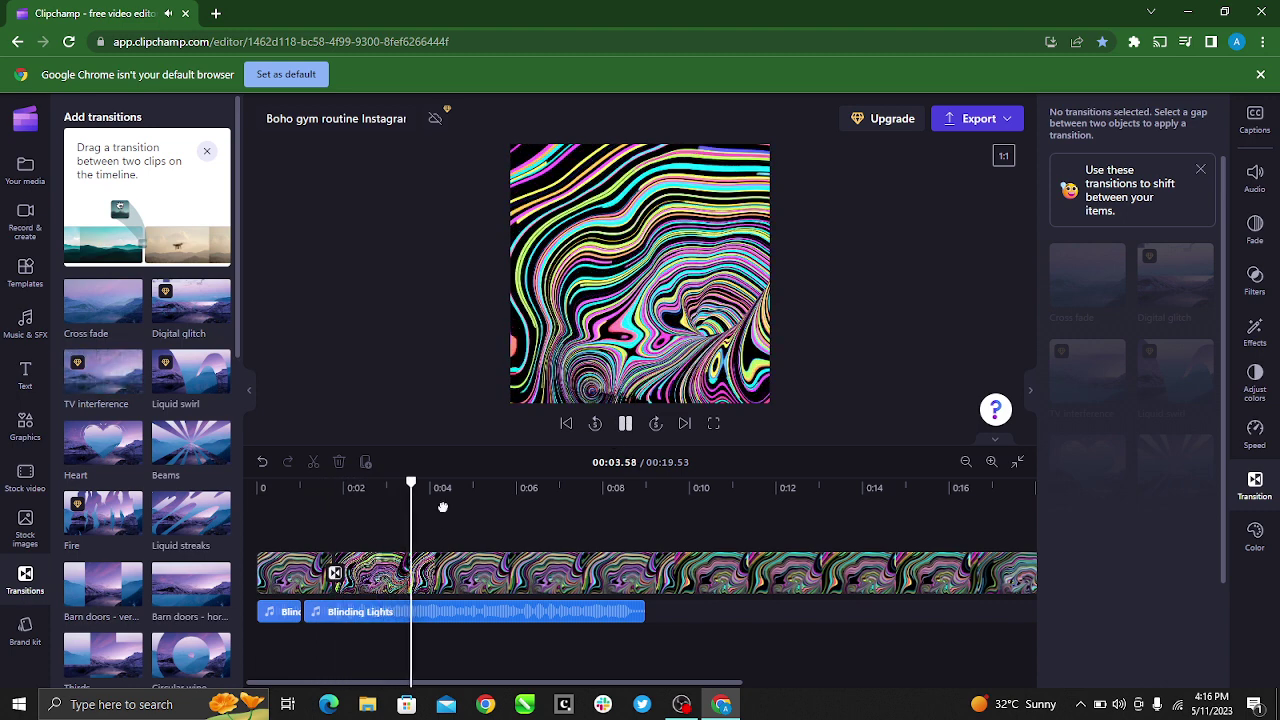
{"action": "left_click", "coordinate": [566, 424]}
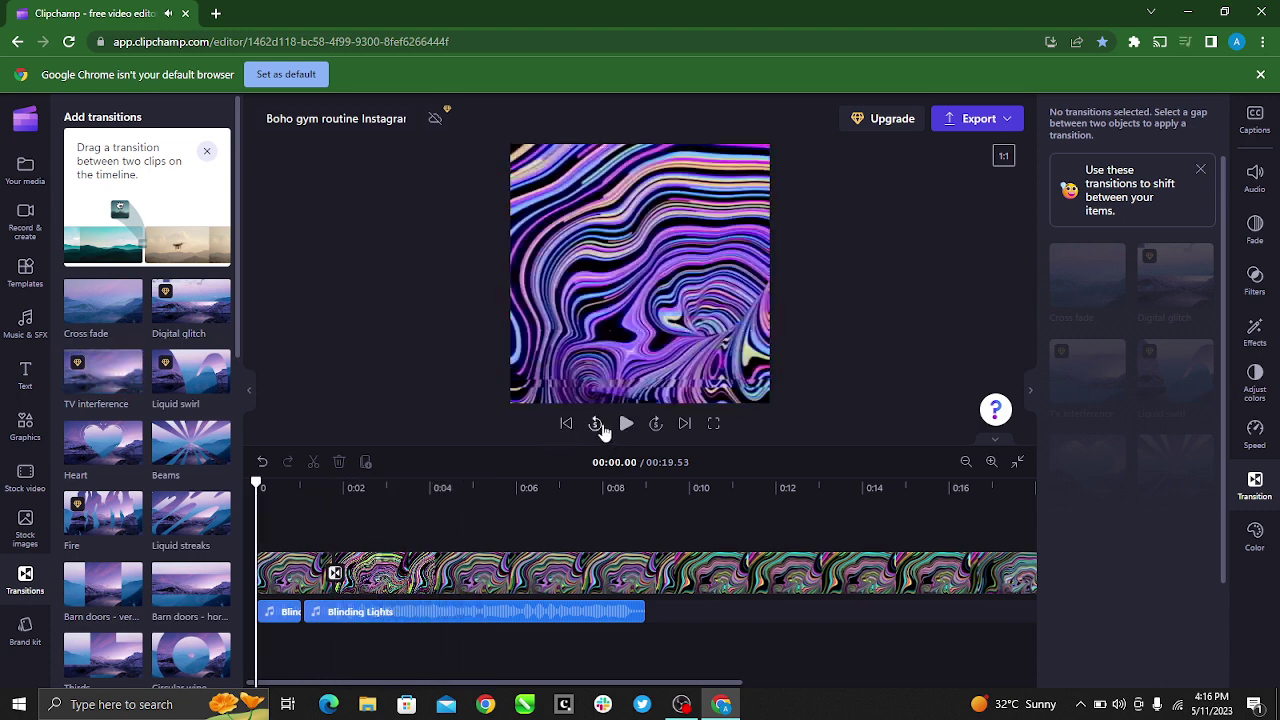
{"action": "left_click", "coordinate": [626, 424]}
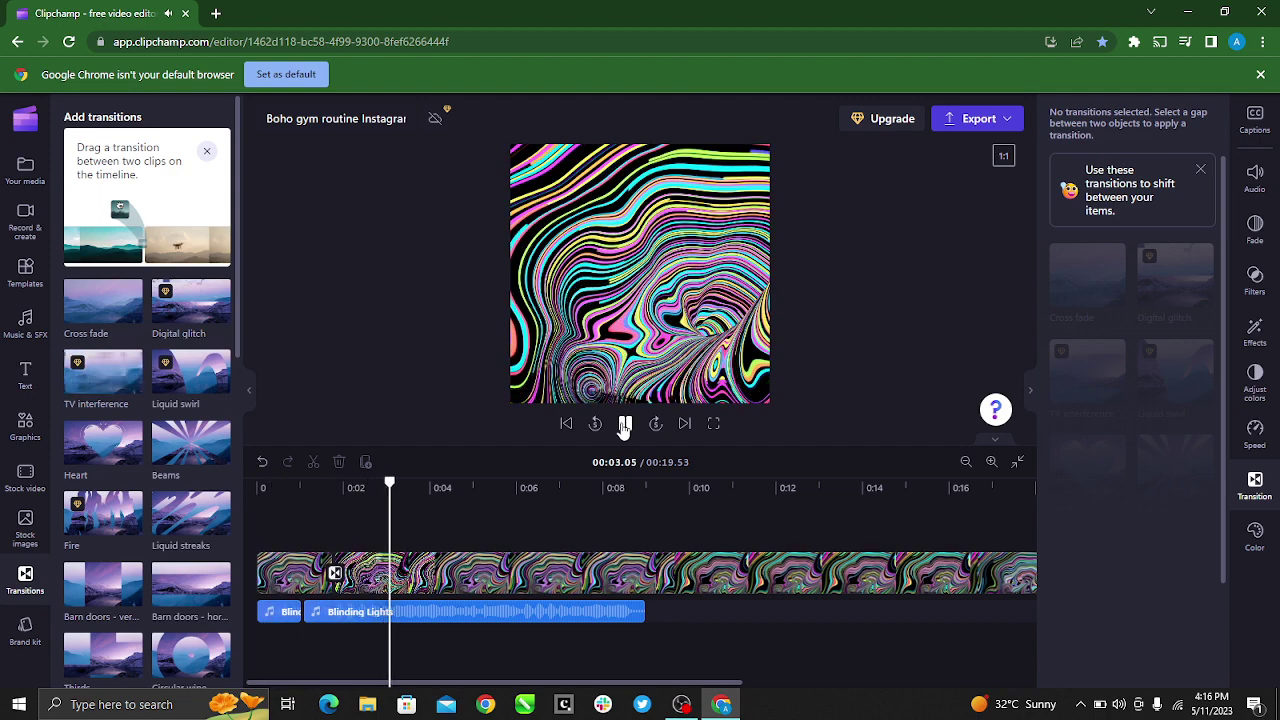
{"action": "left_click", "coordinate": [335, 575]}
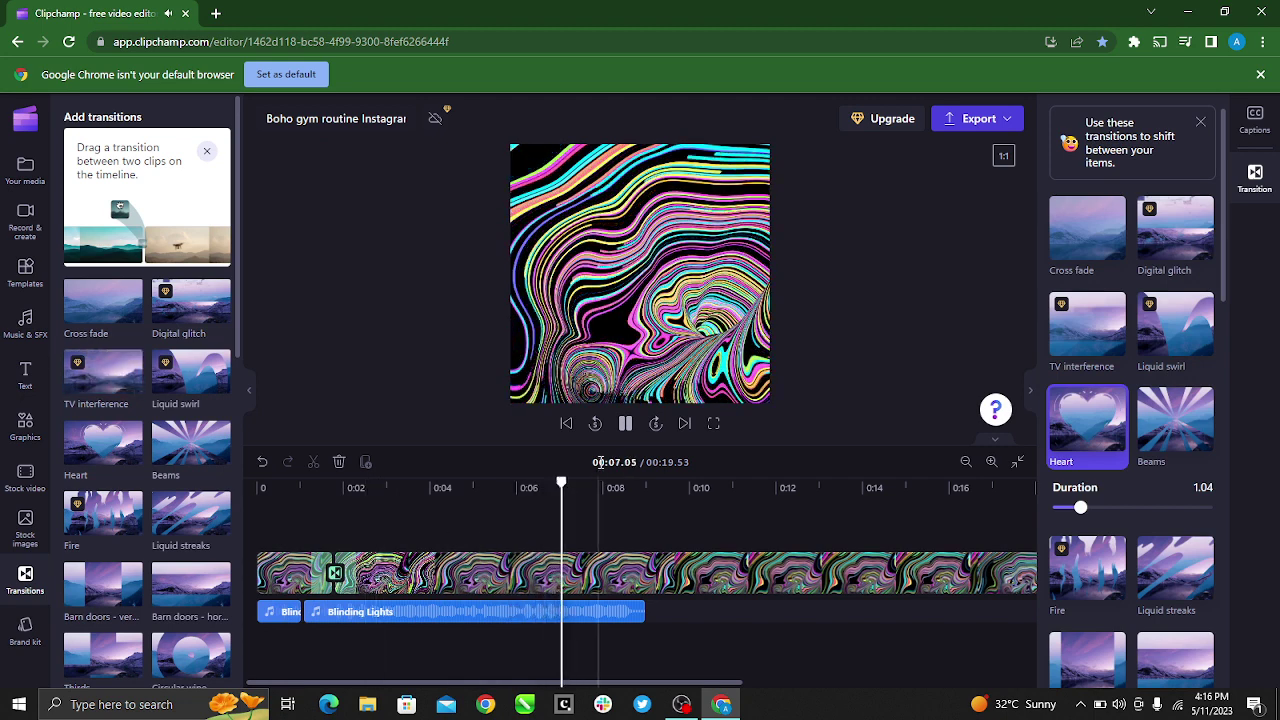
{"action": "left_click", "coordinate": [565, 426]}
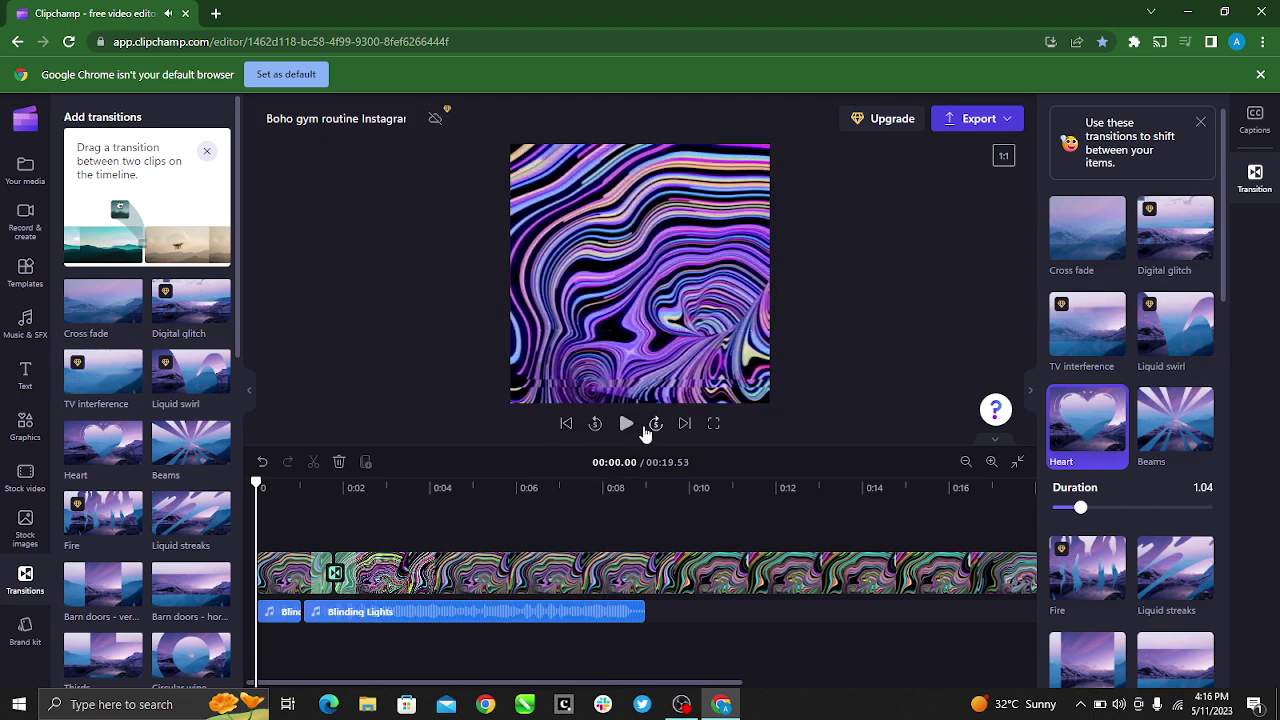
{"action": "left_click", "coordinate": [626, 425]}
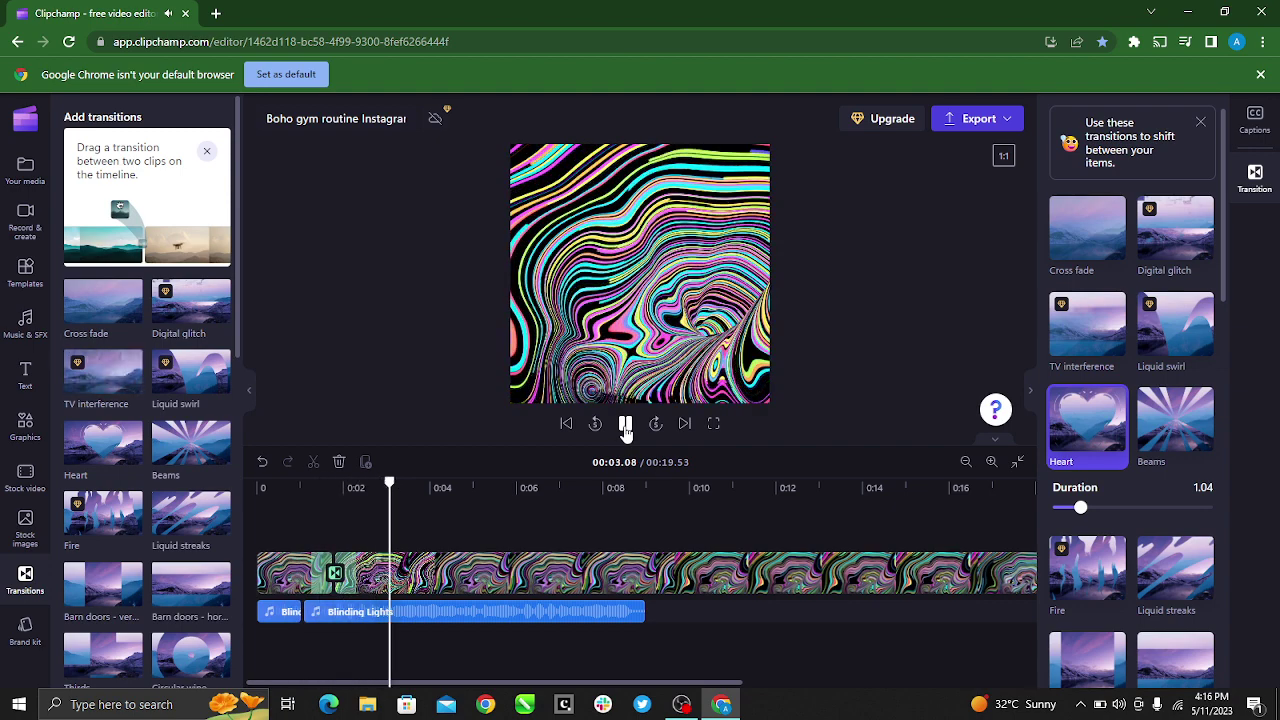
{"action": "left_click", "coordinate": [276, 590]}
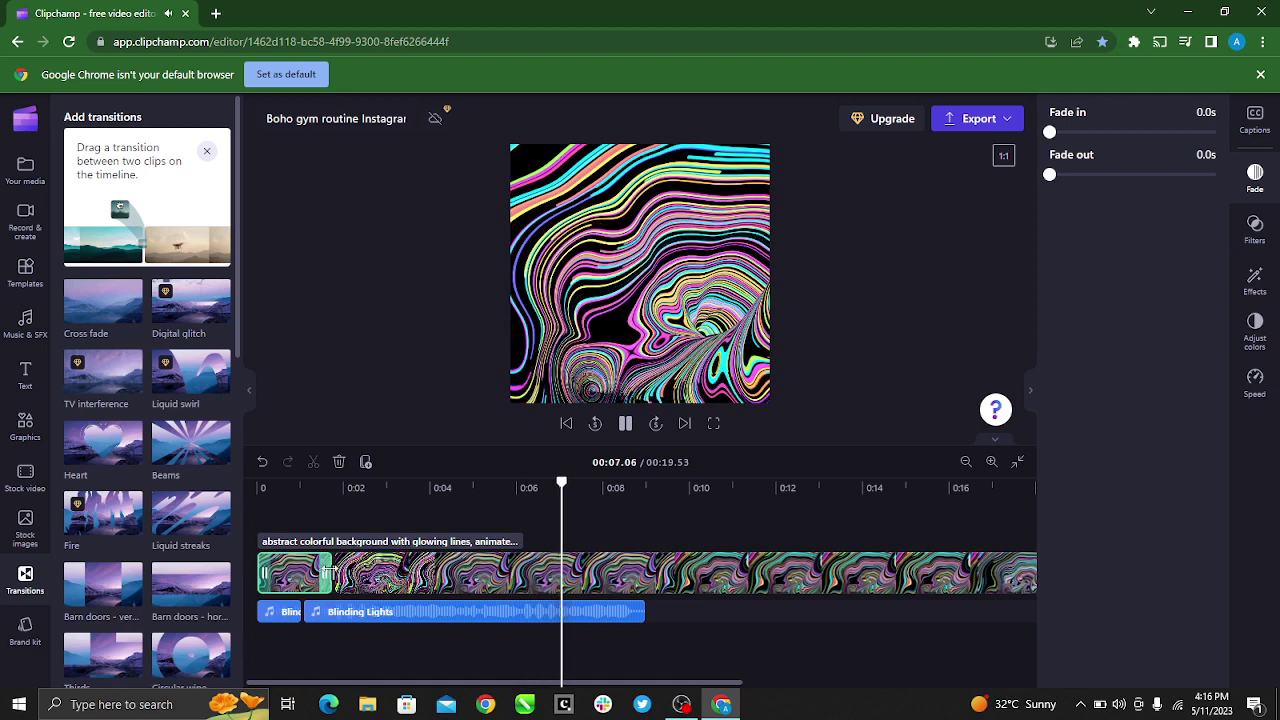
{"action": "key", "text": "space"}
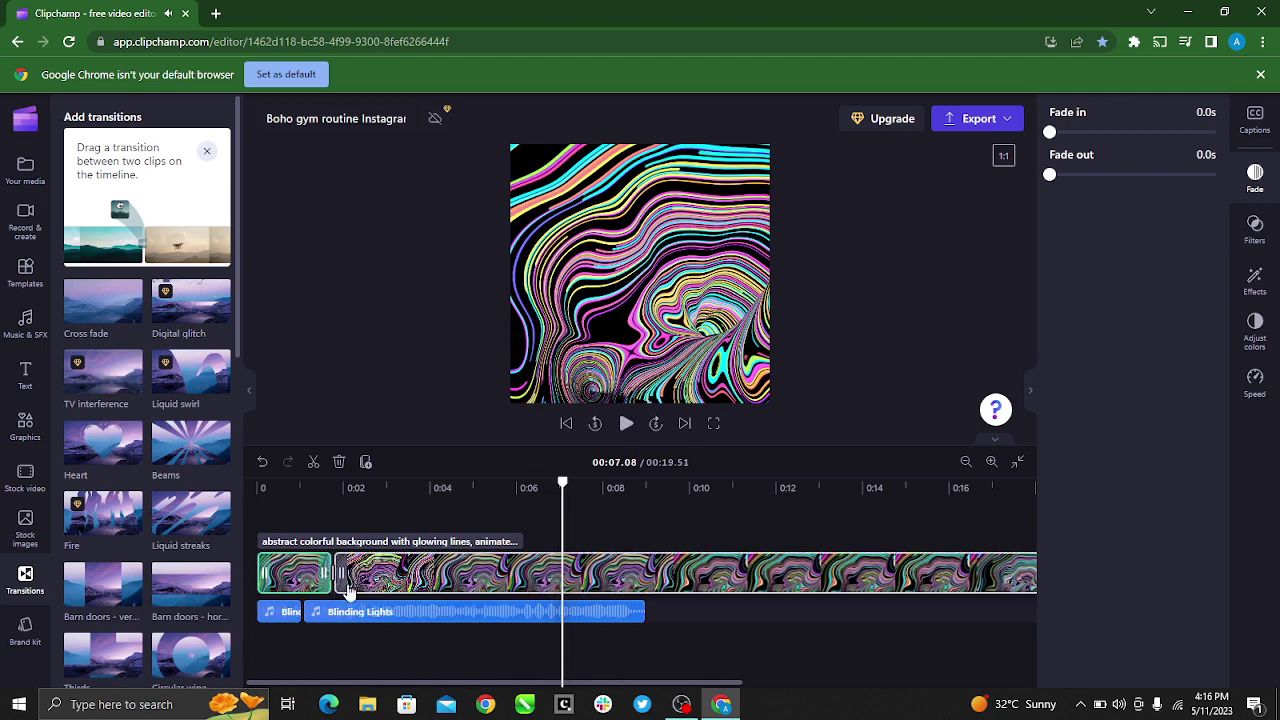
{"action": "left_click", "coordinate": [342, 578]}
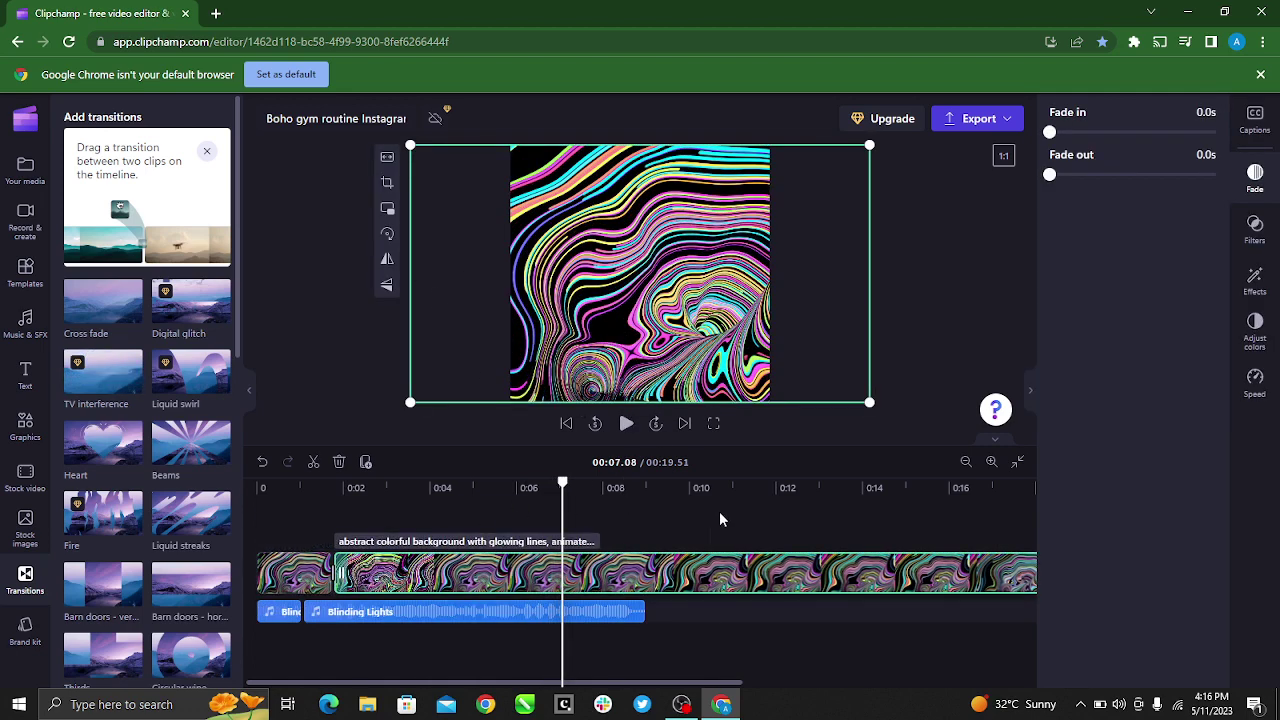
{"action": "left_click", "coordinate": [301, 208]}
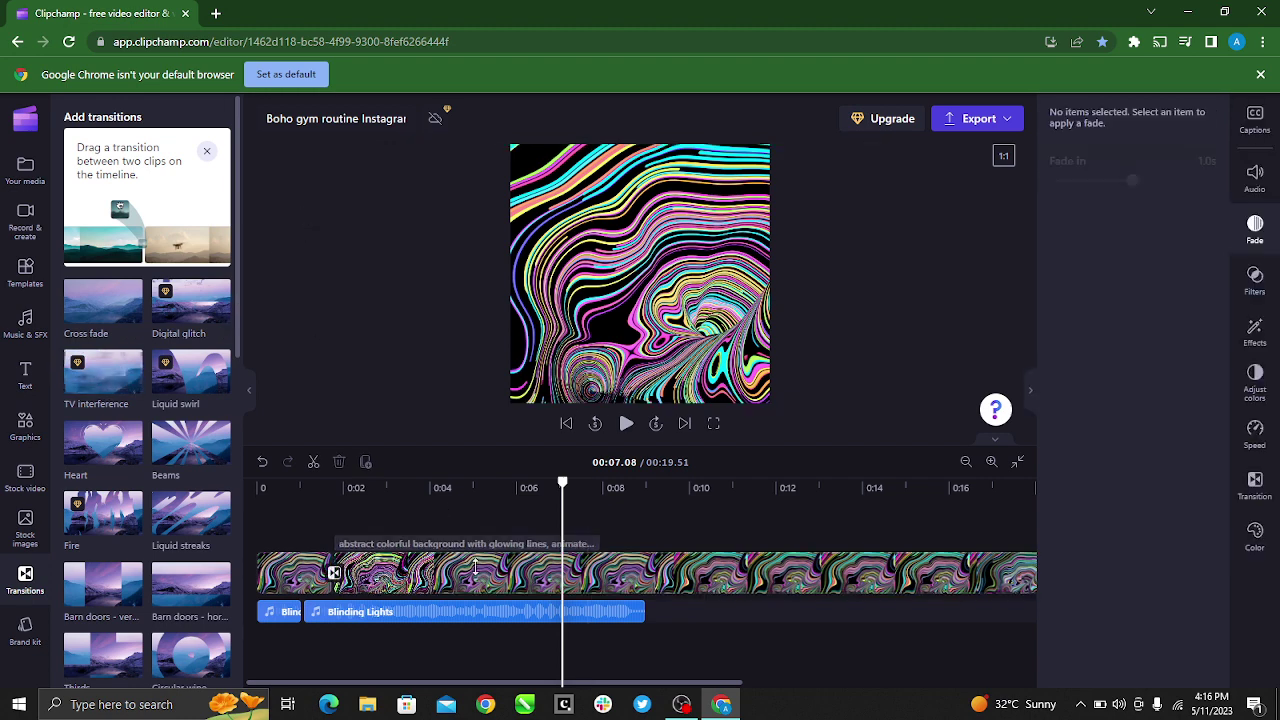
{"action": "left_click", "coordinate": [334, 574]}
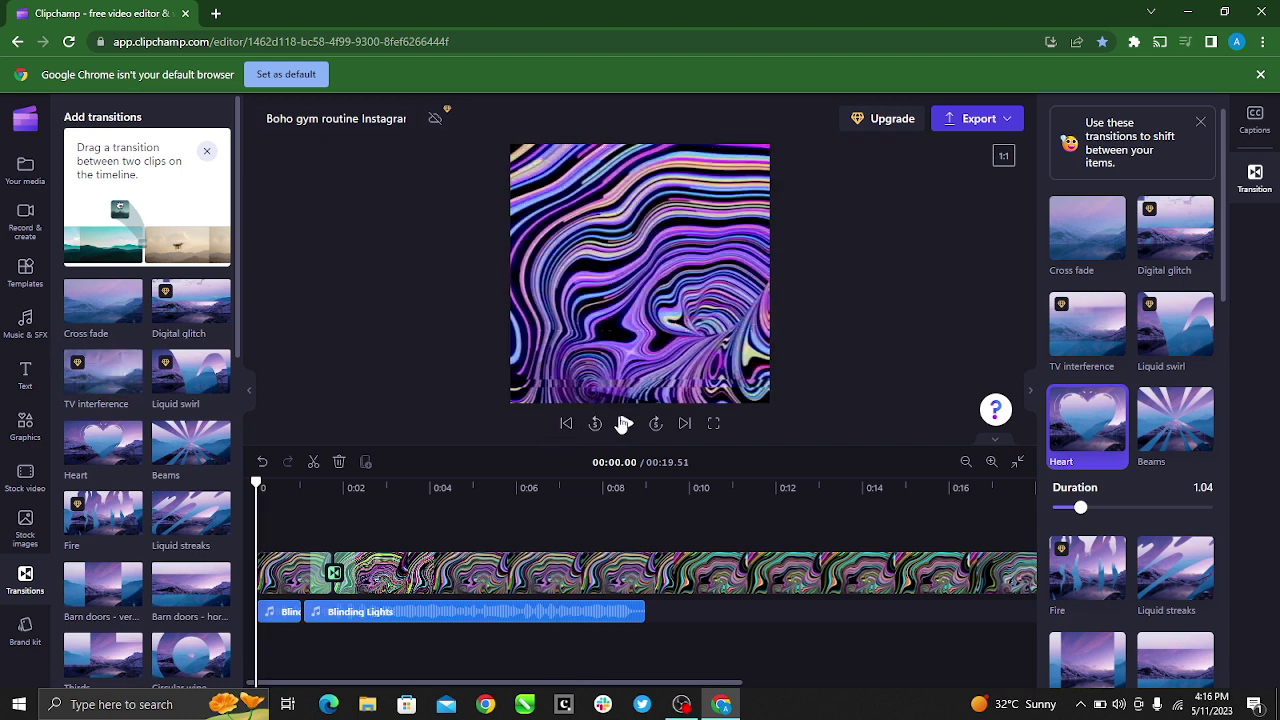
{"action": "left_click", "coordinate": [623, 424]}
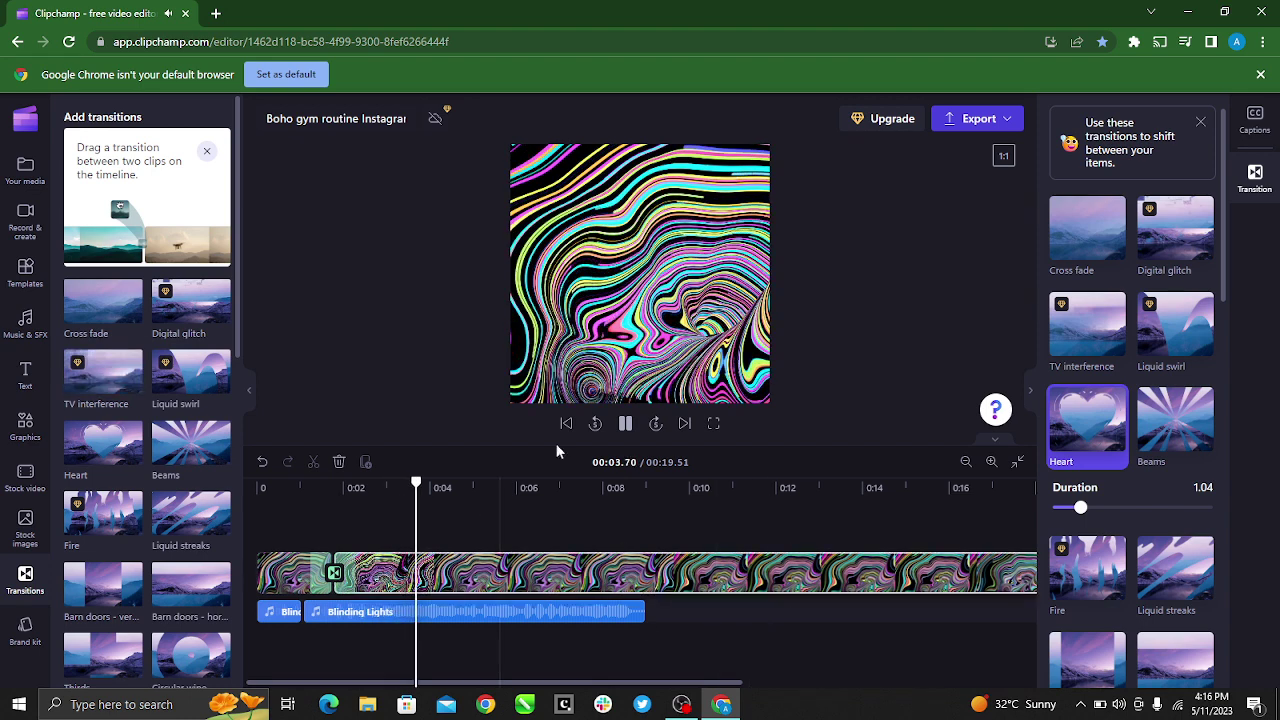
{"action": "left_click", "coordinate": [623, 423]}
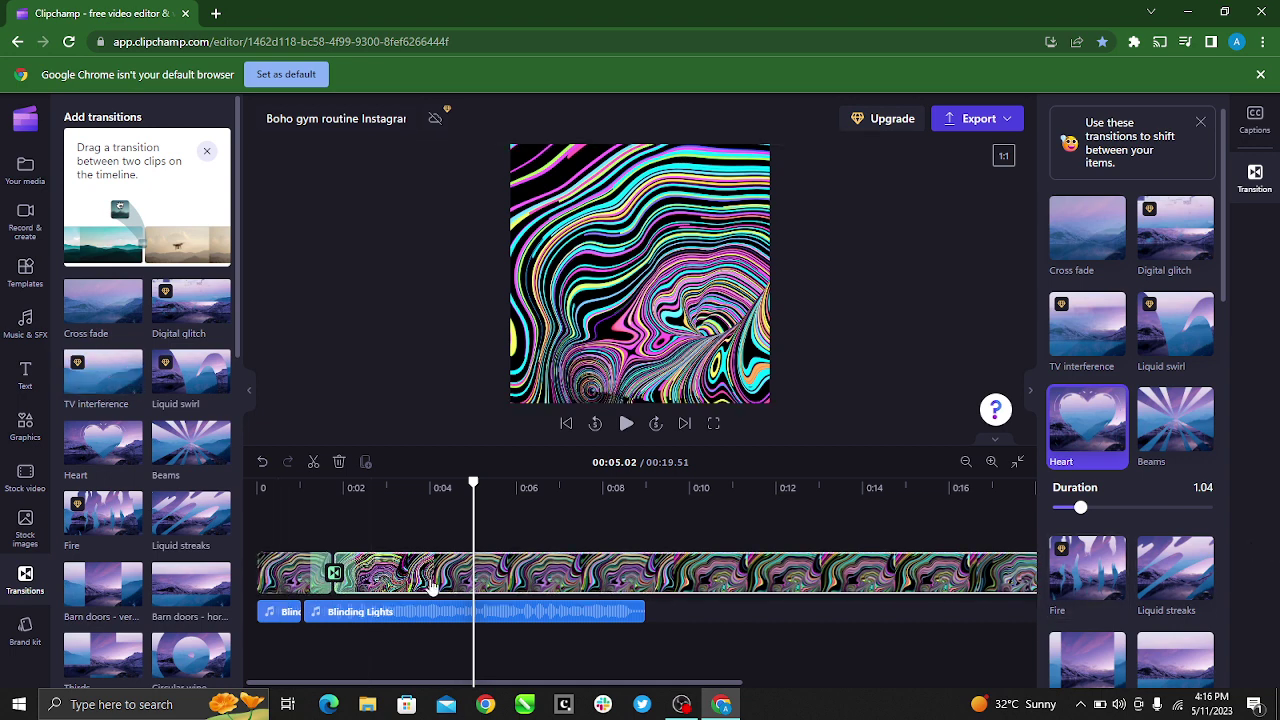
{"action": "left_click", "coordinate": [295, 588]}
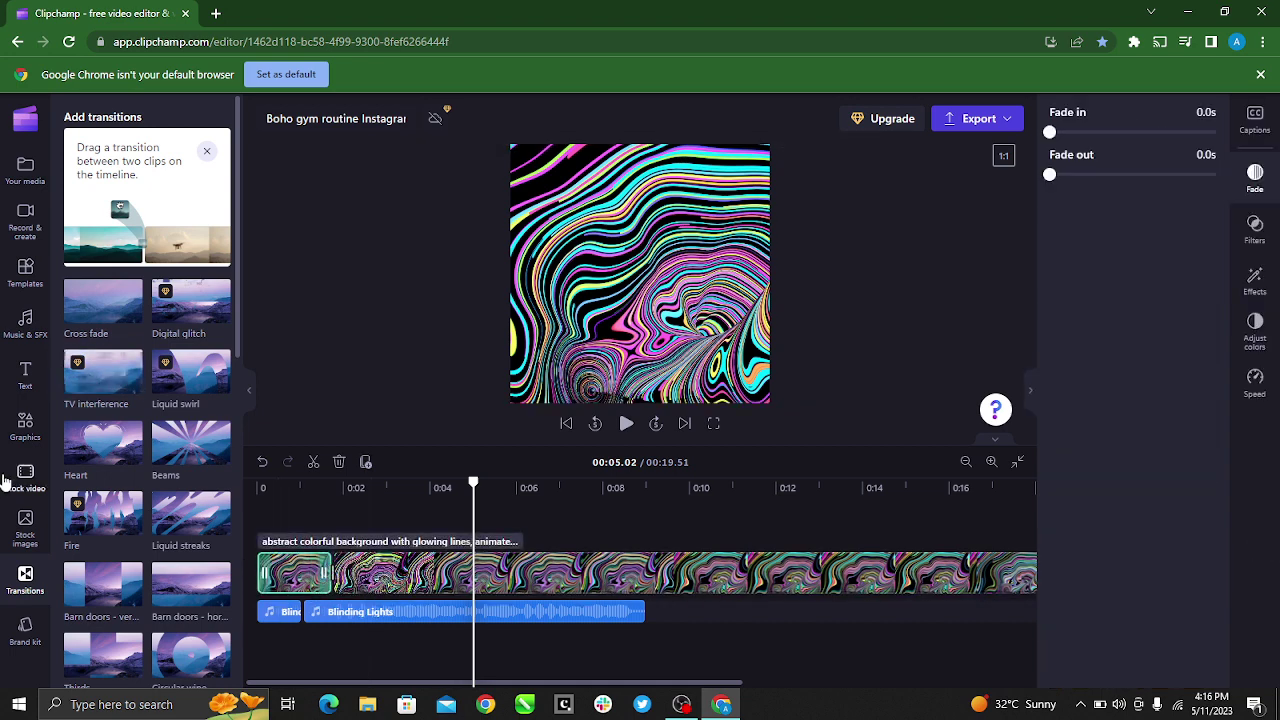